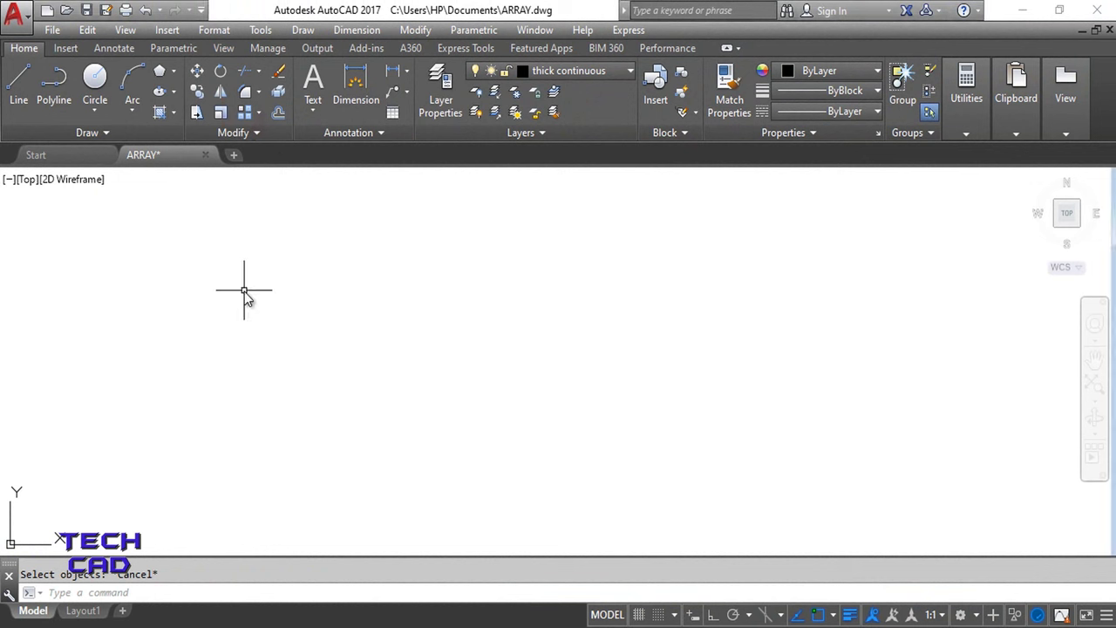
Draw a small circle in the lower left of the drawing and bring up the array types
left_click(94, 83)
left_click(209, 464)
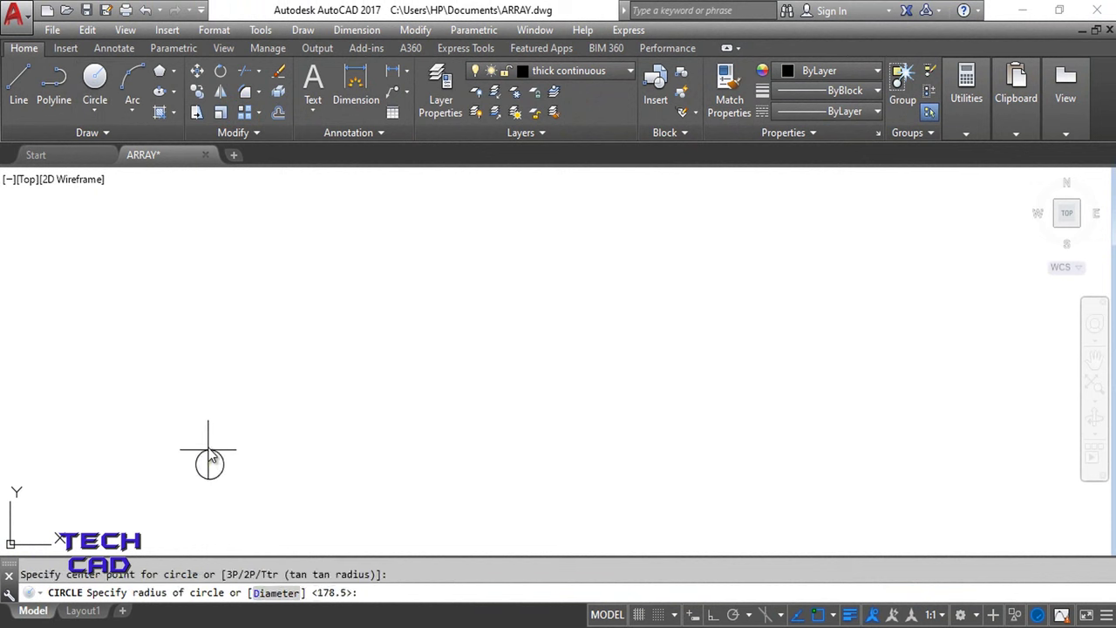
left_click(210, 440)
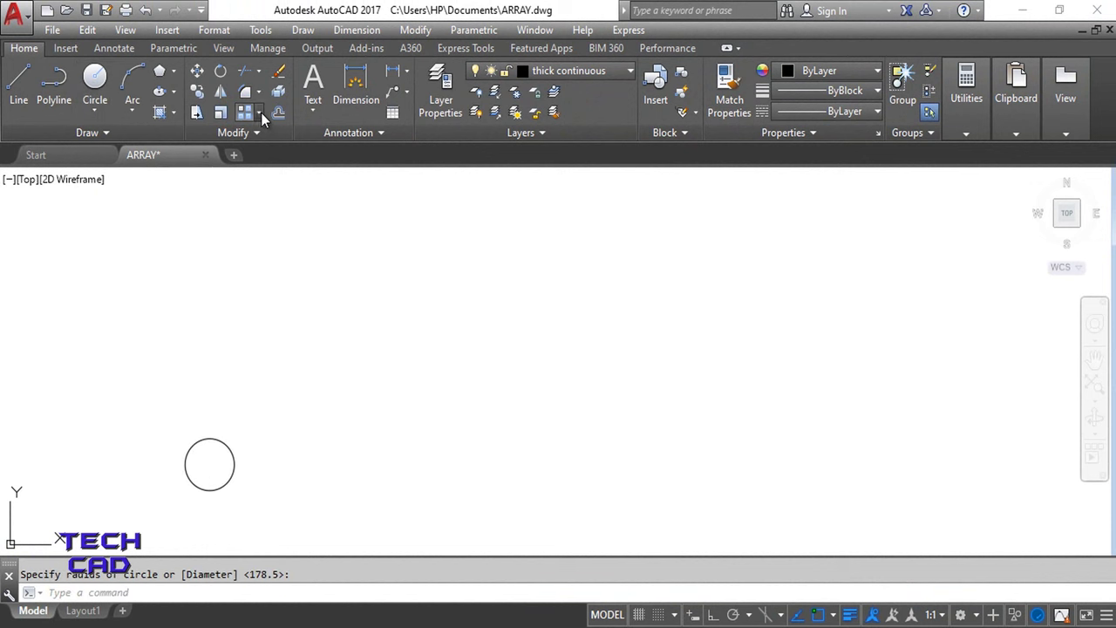
left_click(260, 112)
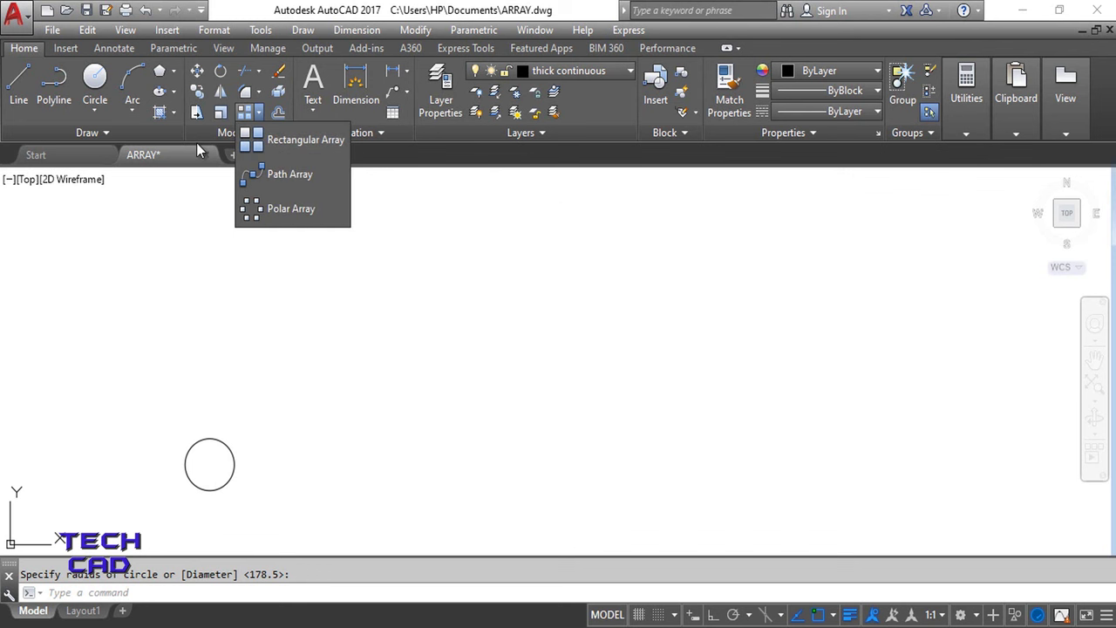
Make a rectangular array of the circle, accepting 6 columns by 3 rows spaced 96.9
left_click(276, 142)
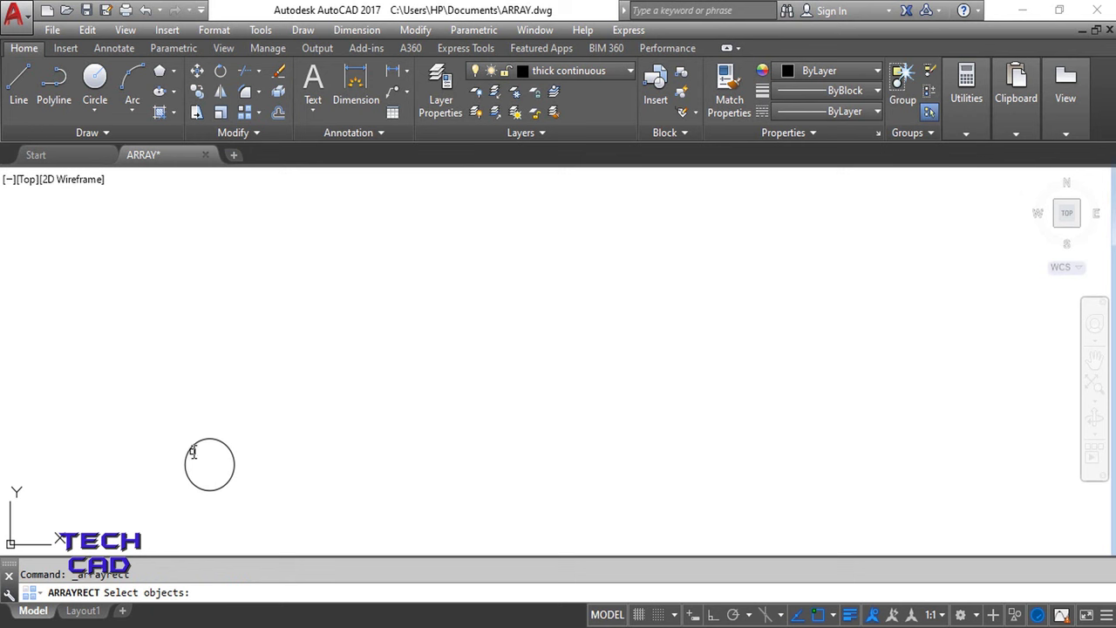
left_click(187, 450)
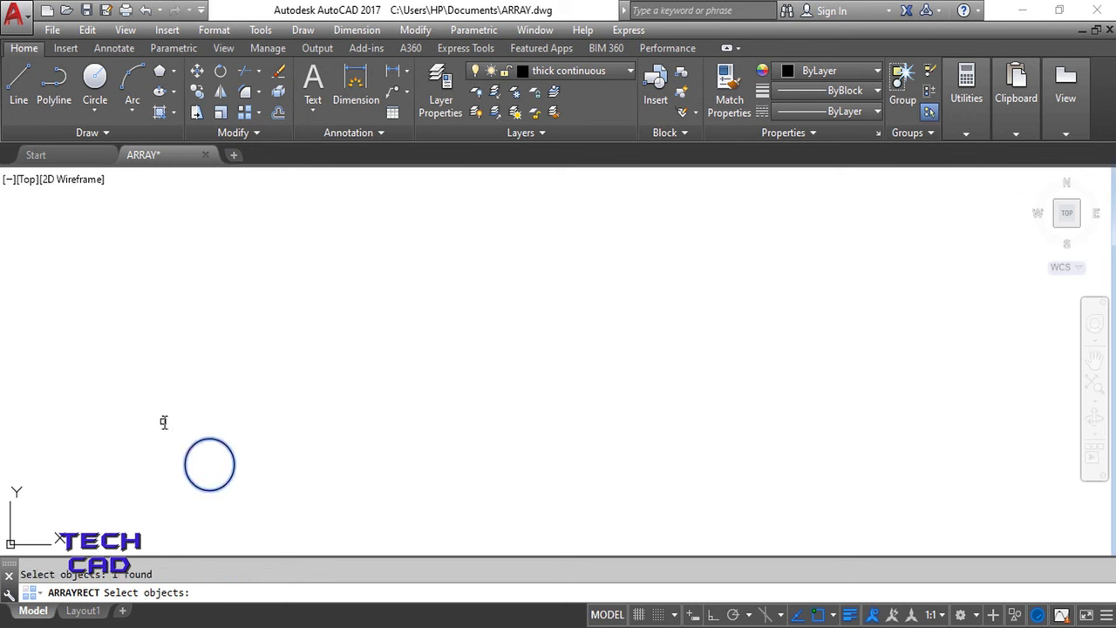
key("Return")
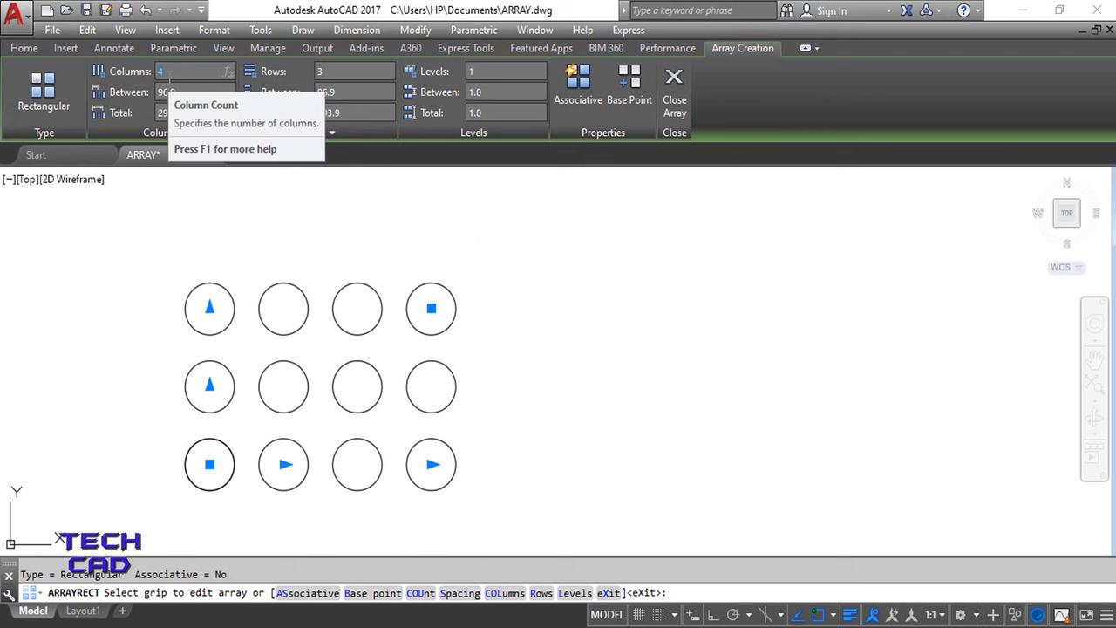
key("Return")
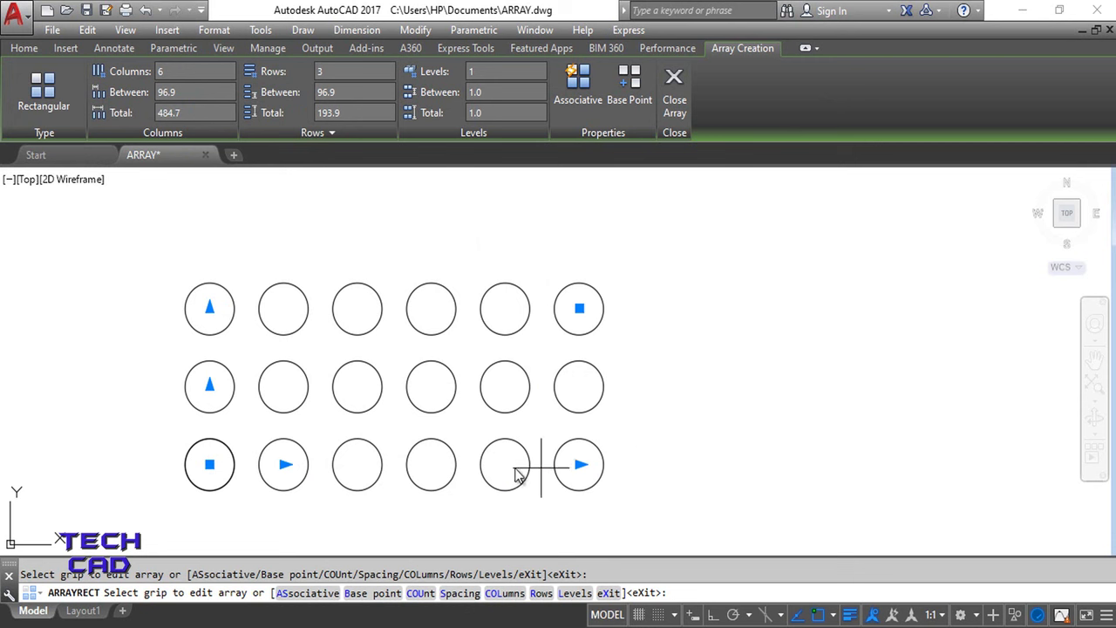
Set the circle array to 6 columns and 5 rows, then recenter the view
left_click(580, 464)
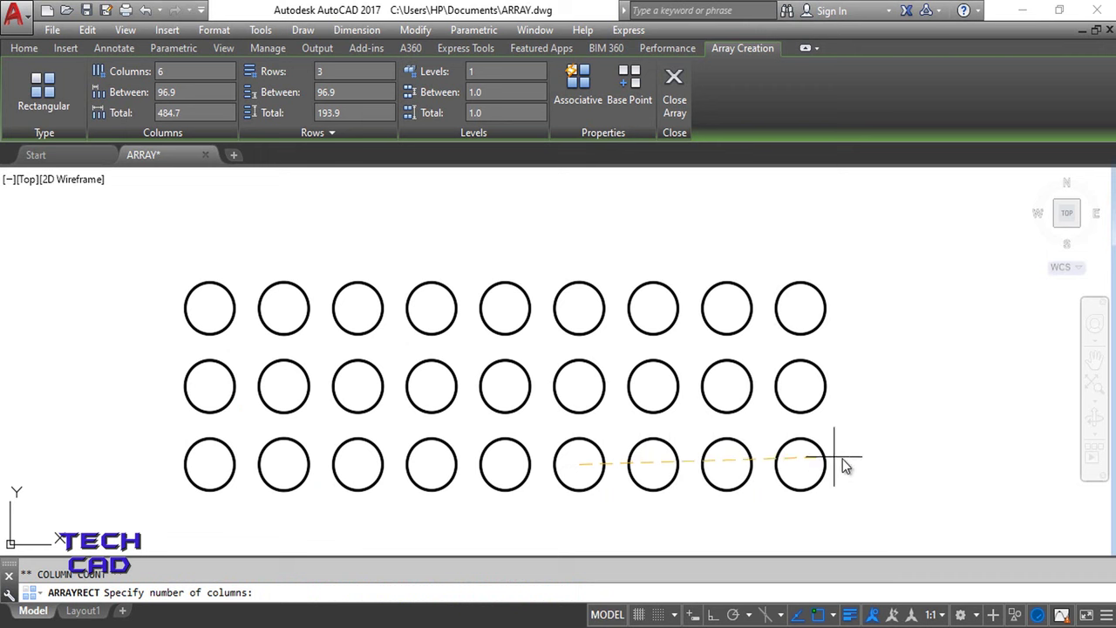
left_click(586, 464)
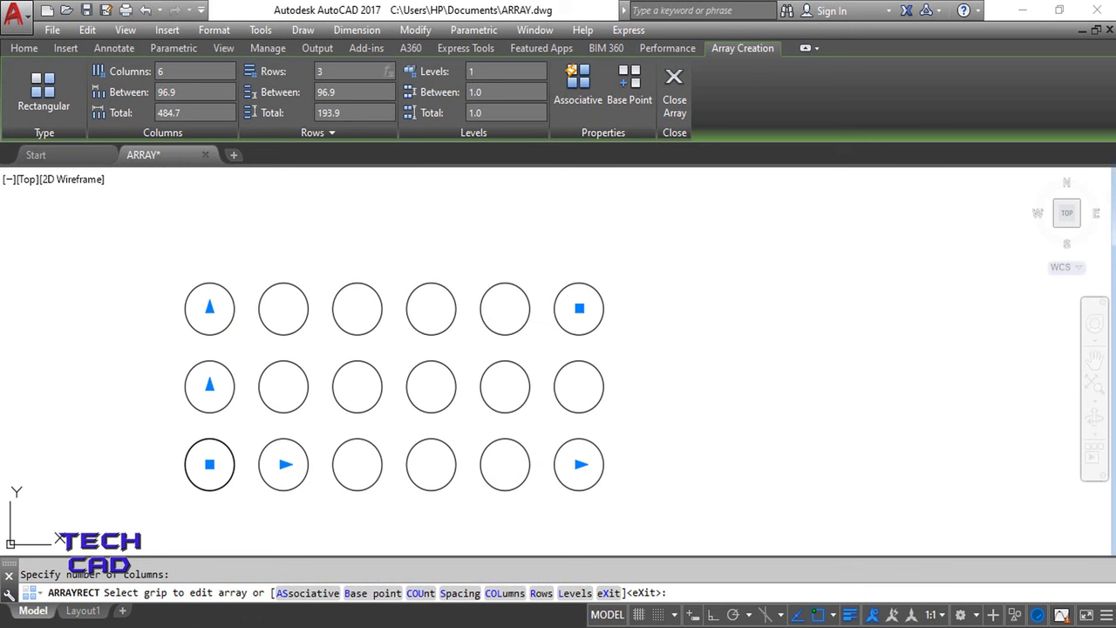
key("Return")
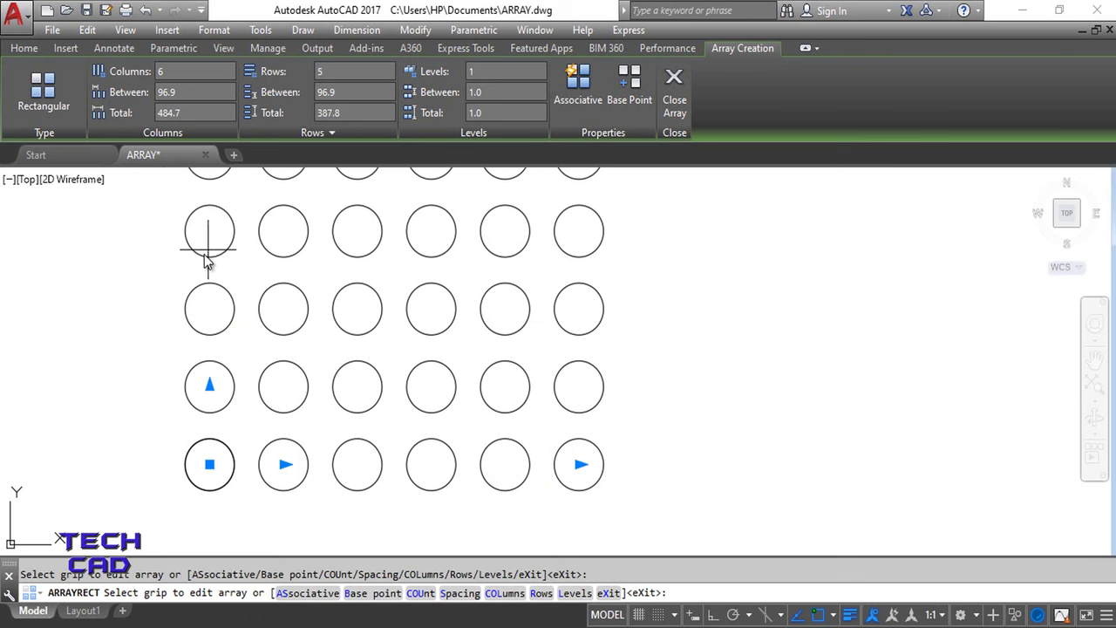
scroll(676, 364, "down", 2)
middle_click_drag(678, 373, 565, 458)
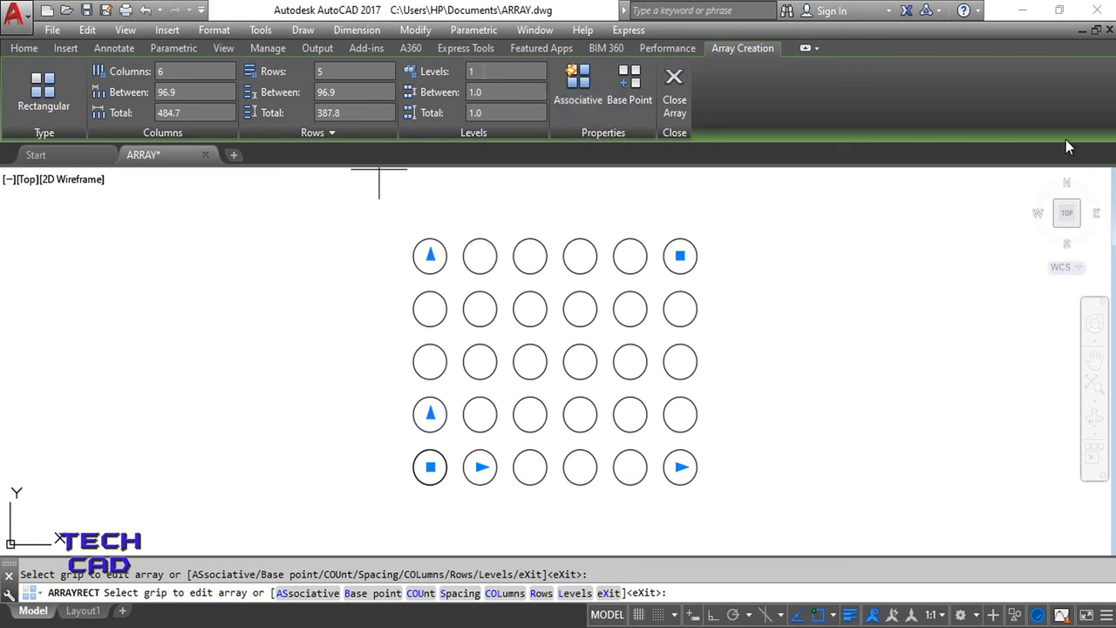
In an isometric view, stack the array to 6 and then 20 levels
left_click(1036, 177)
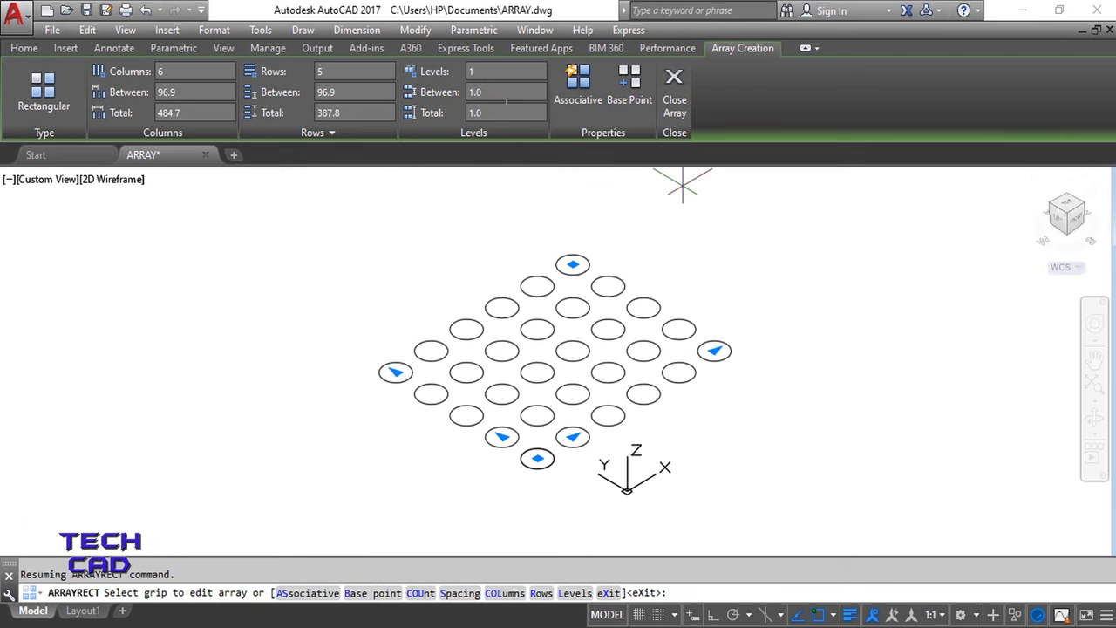
left_click(486, 73)
type("6")
key("Return")
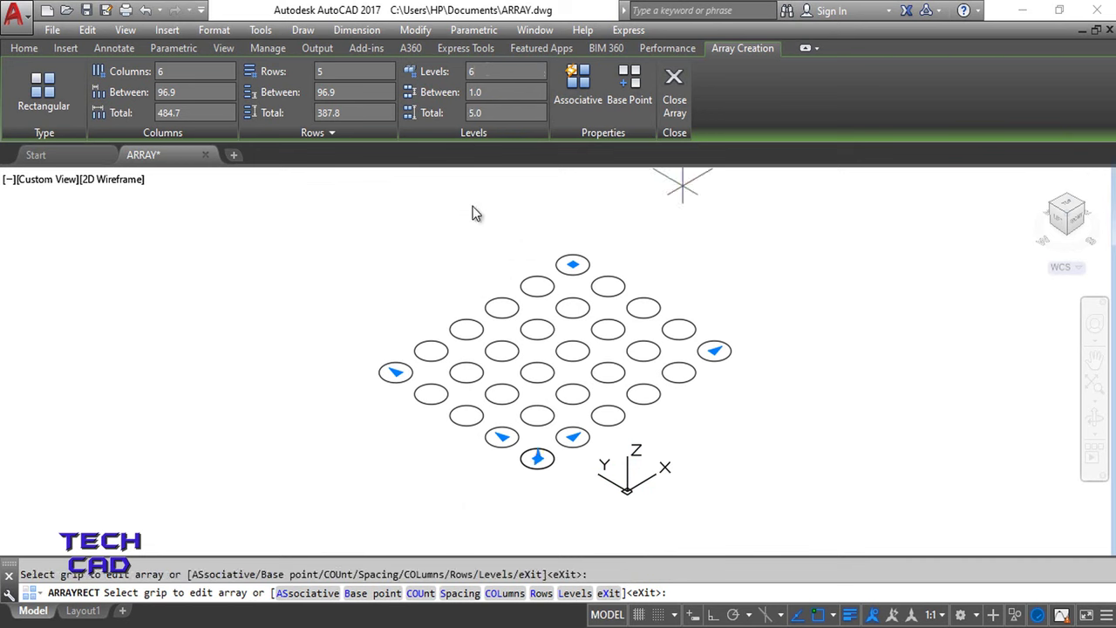
scroll(554, 449, "up", 4)
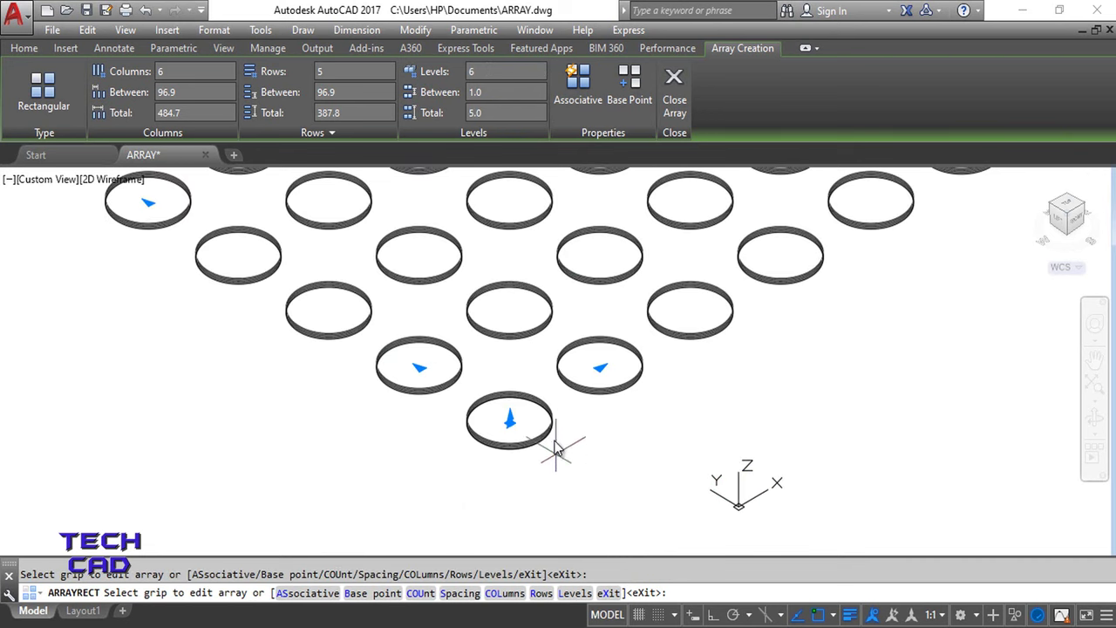
scroll(555, 405, "down", 2)
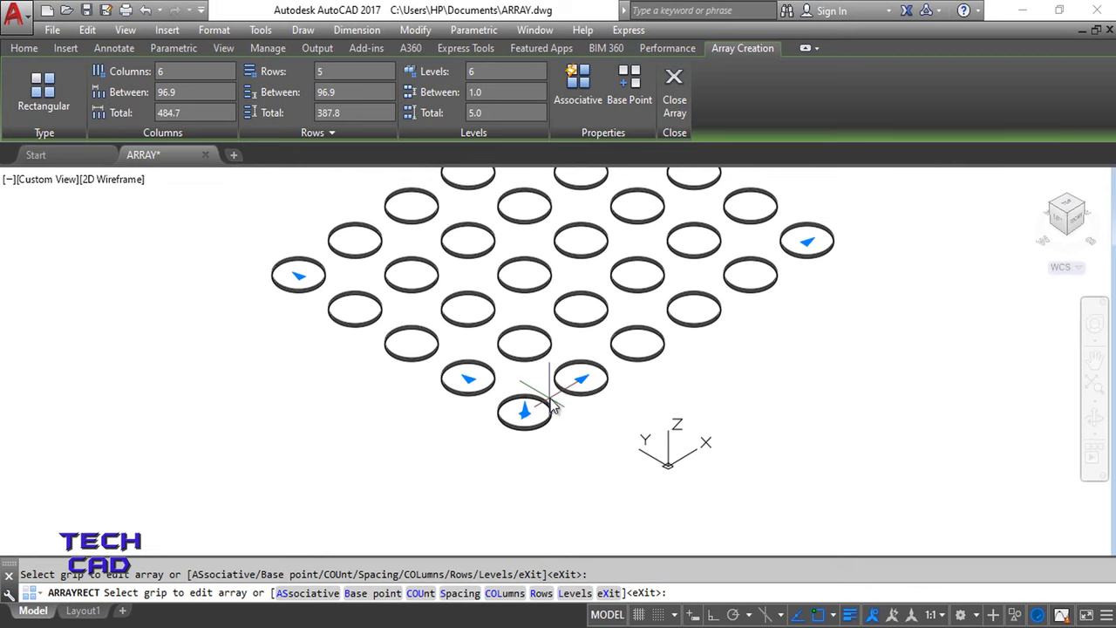
scroll(562, 288, "down", 2)
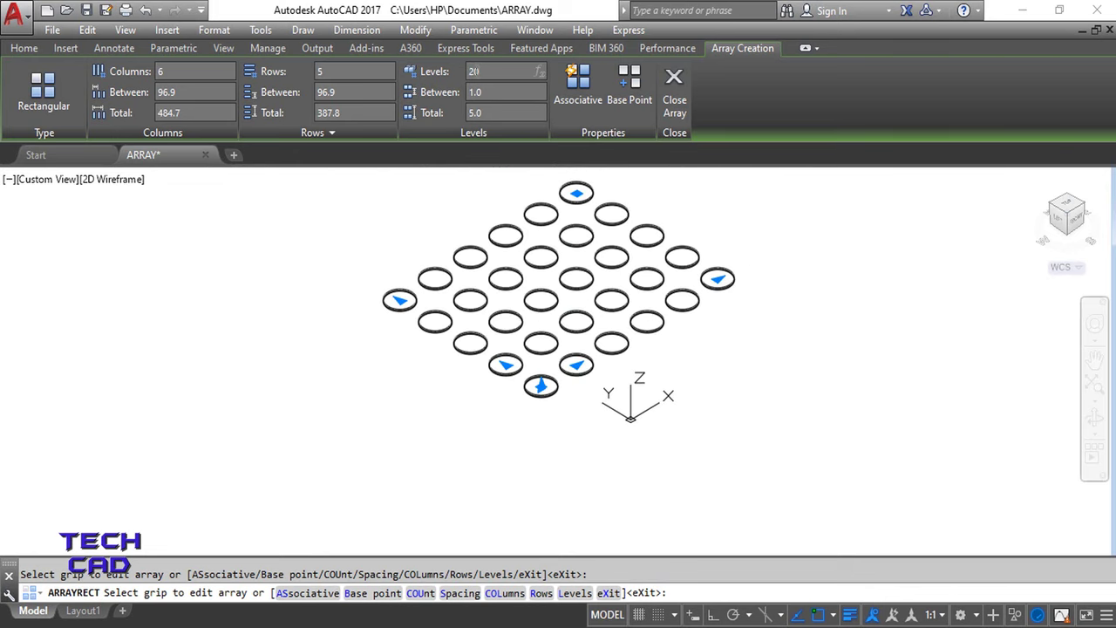
key("Return")
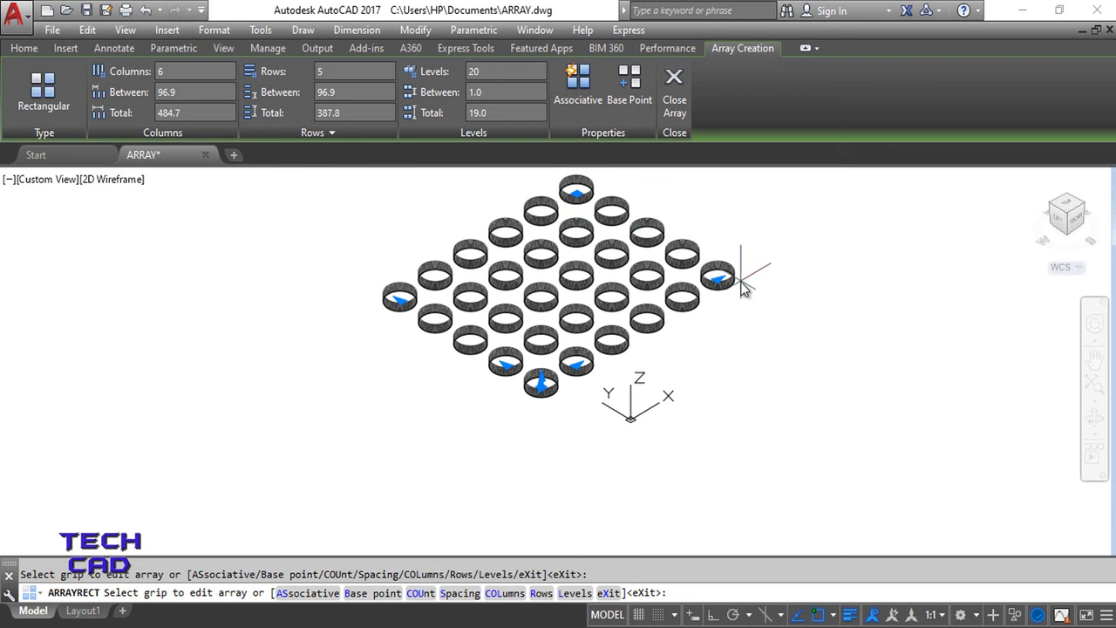
Return to the top view and end the array command
middle_click_drag(743, 290, 694, 412)
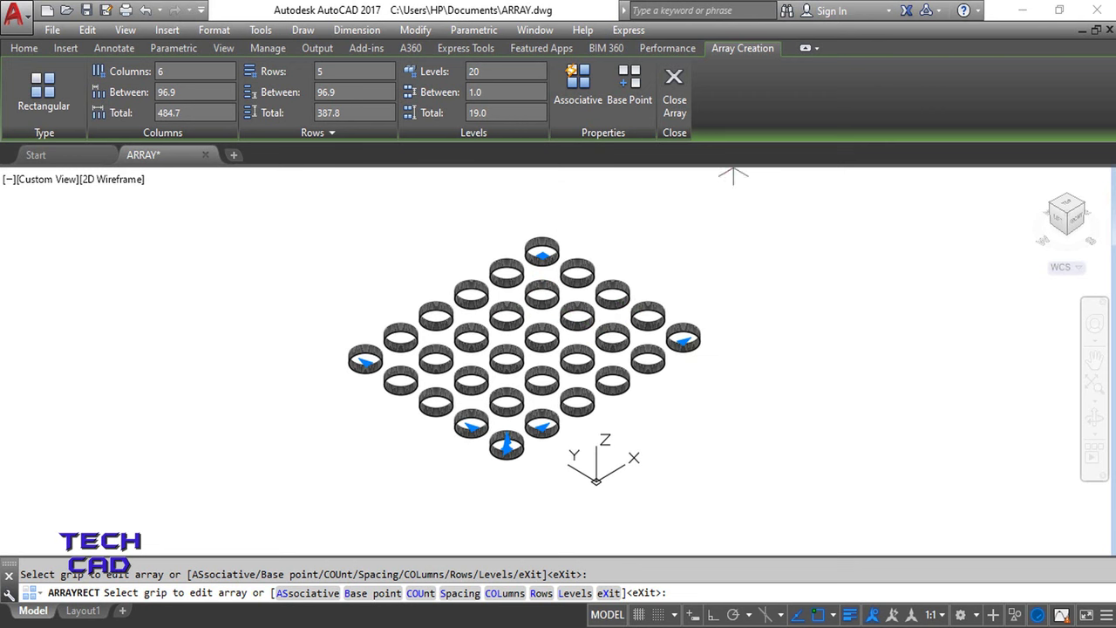
left_click(1066, 206)
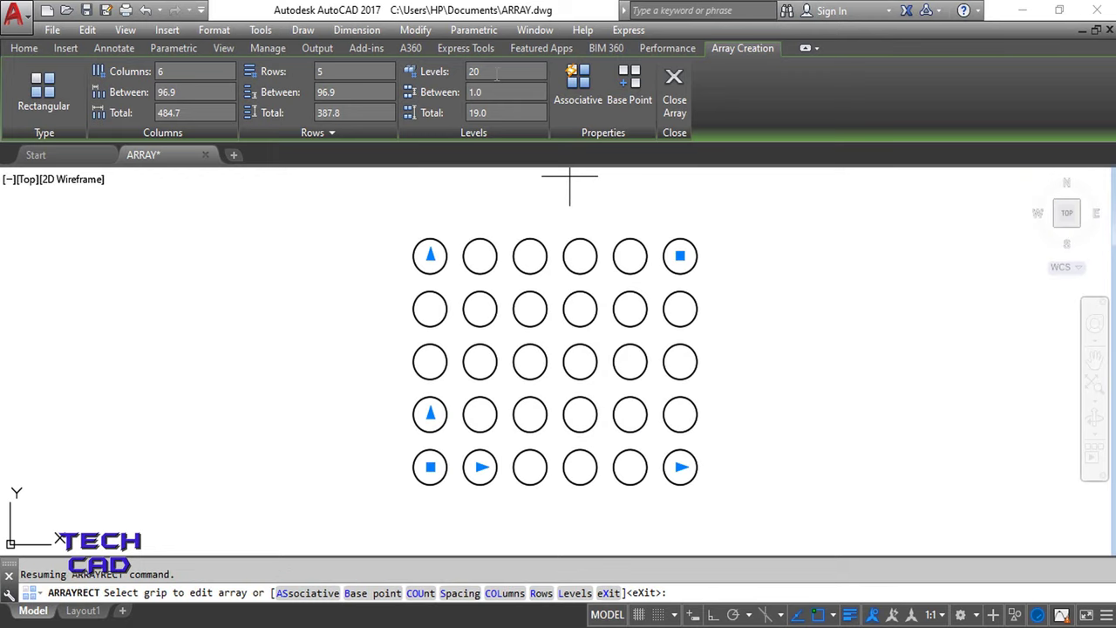
key("Escape")
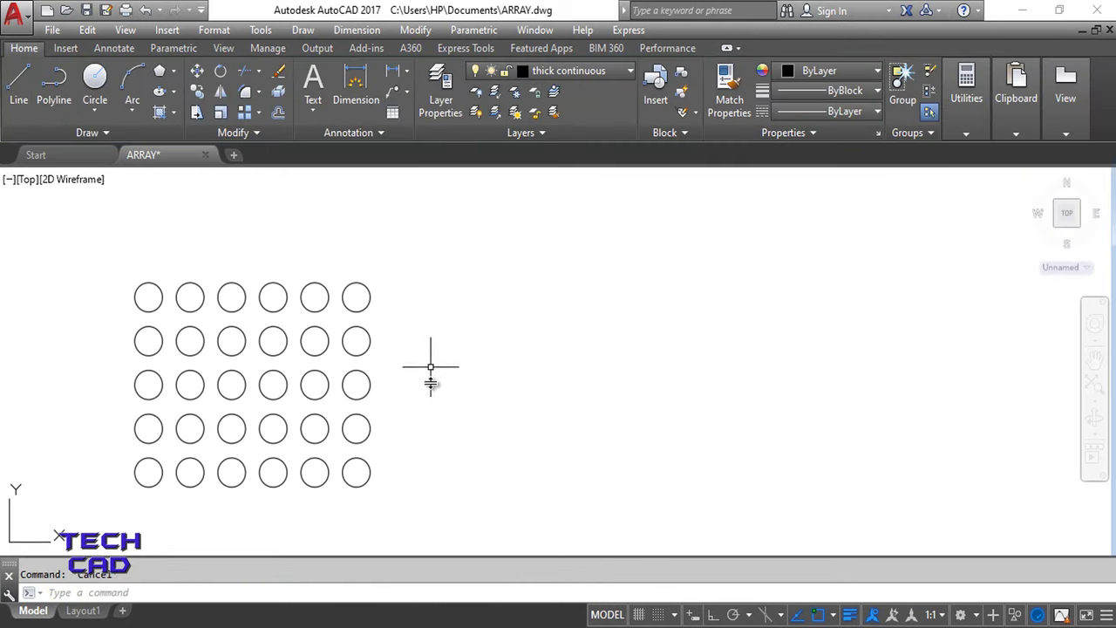
Select the circle array with a crossing window and shift the view upward
left_click(394, 319)
left_click(351, 267)
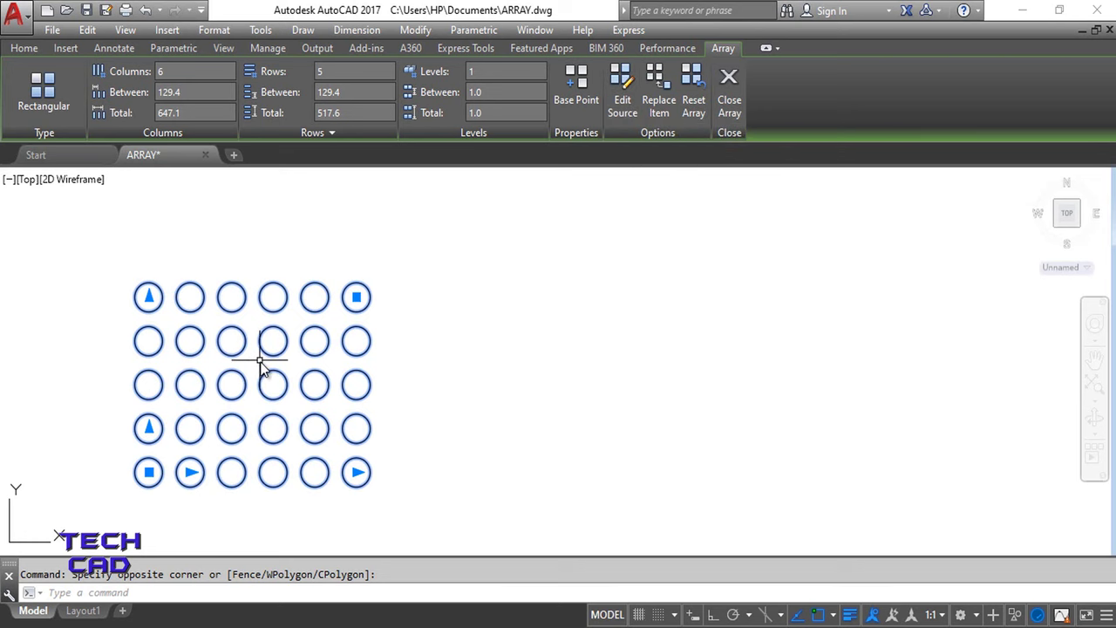
scroll(261, 367, "up", 2)
middle_click_drag(262, 366, 378, 330)
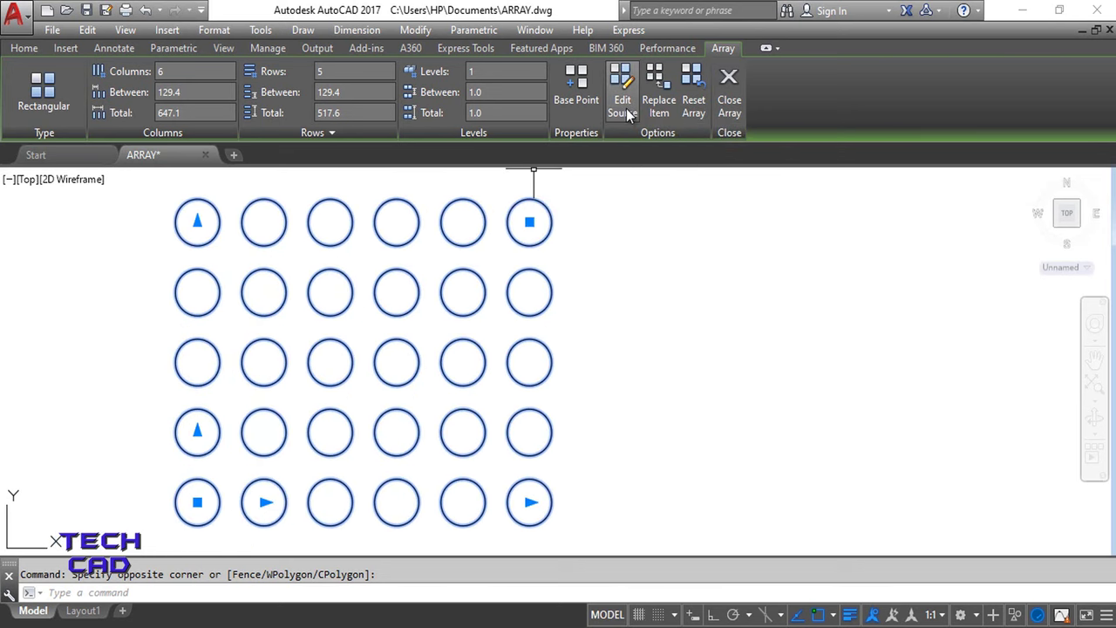
Edit the array source to add a small concentric circle, then save changes to all items
left_click(622, 103)
left_click(183, 242)
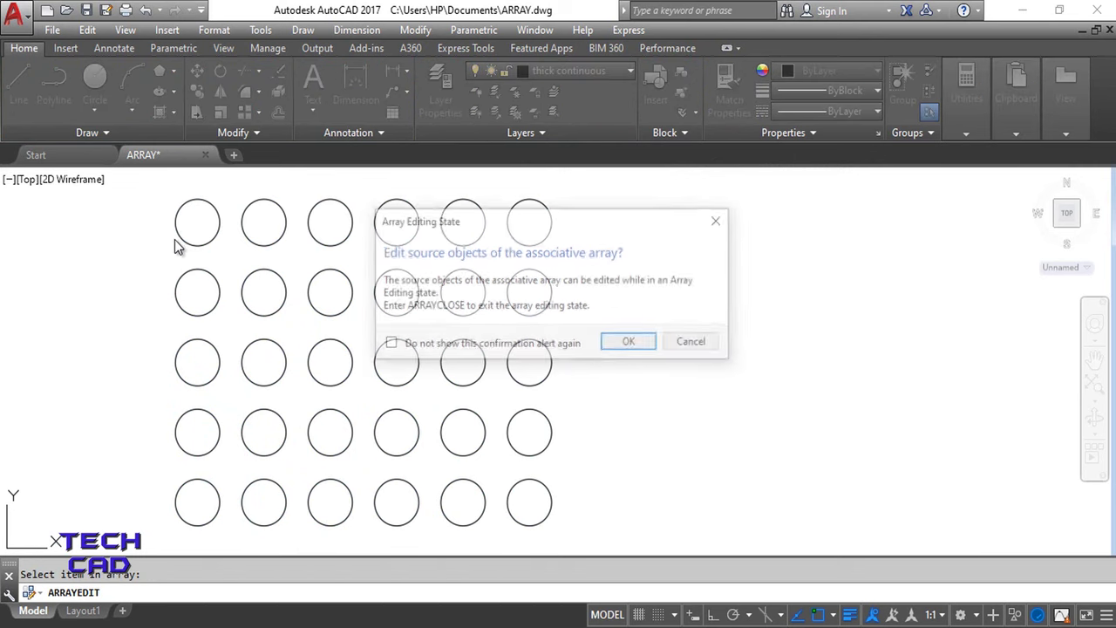
left_click(621, 346)
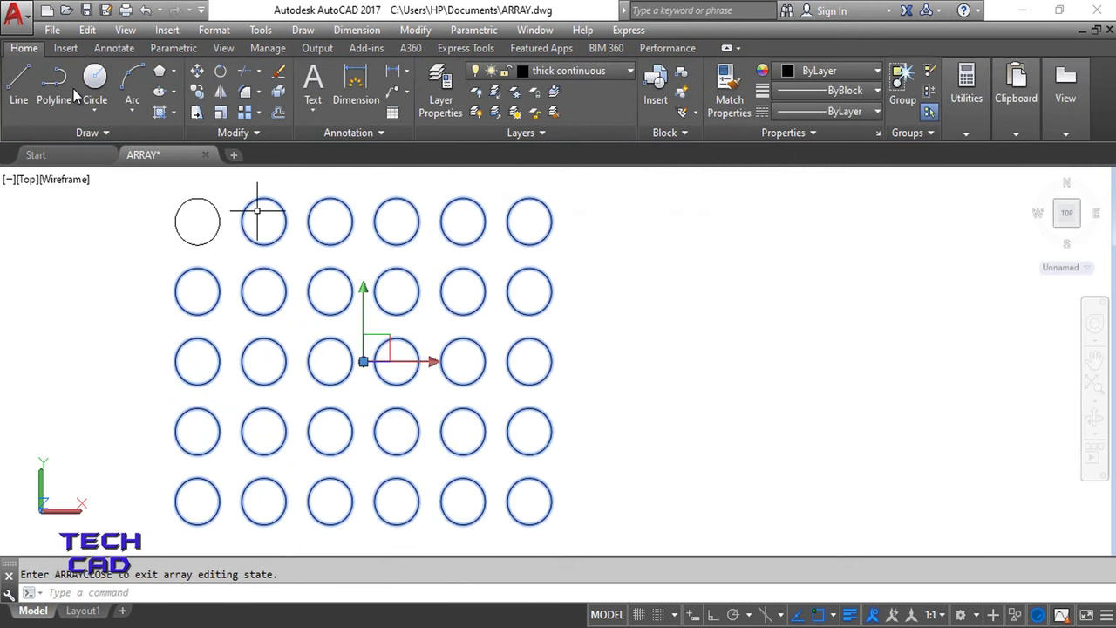
left_click(94, 83)
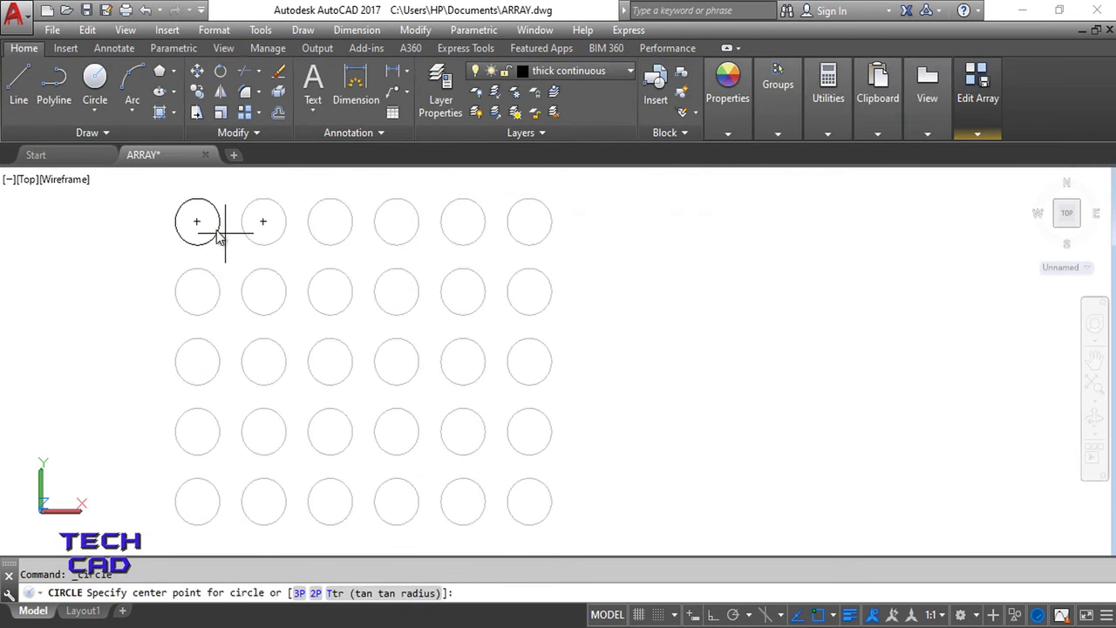
left_click(198, 220)
left_click(199, 212)
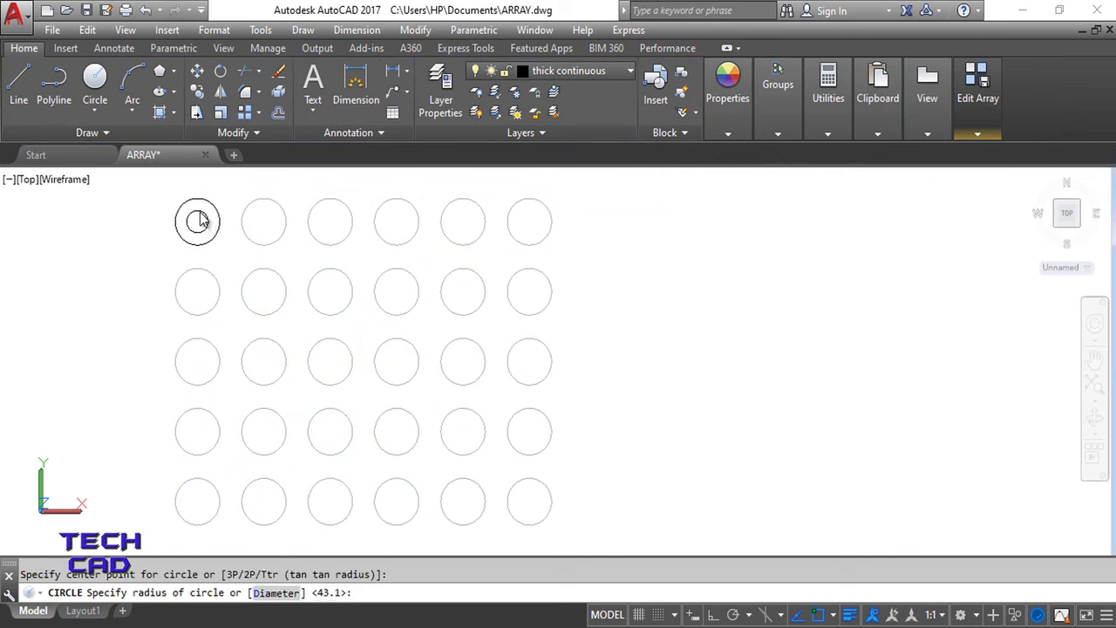
left_click(959, 96)
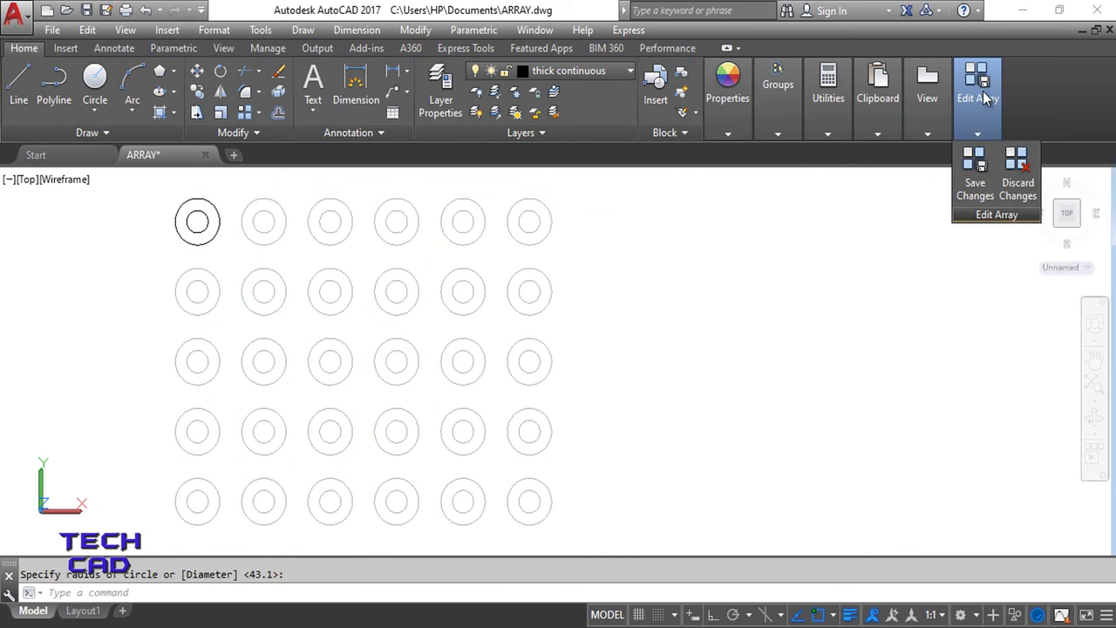
left_click(968, 171)
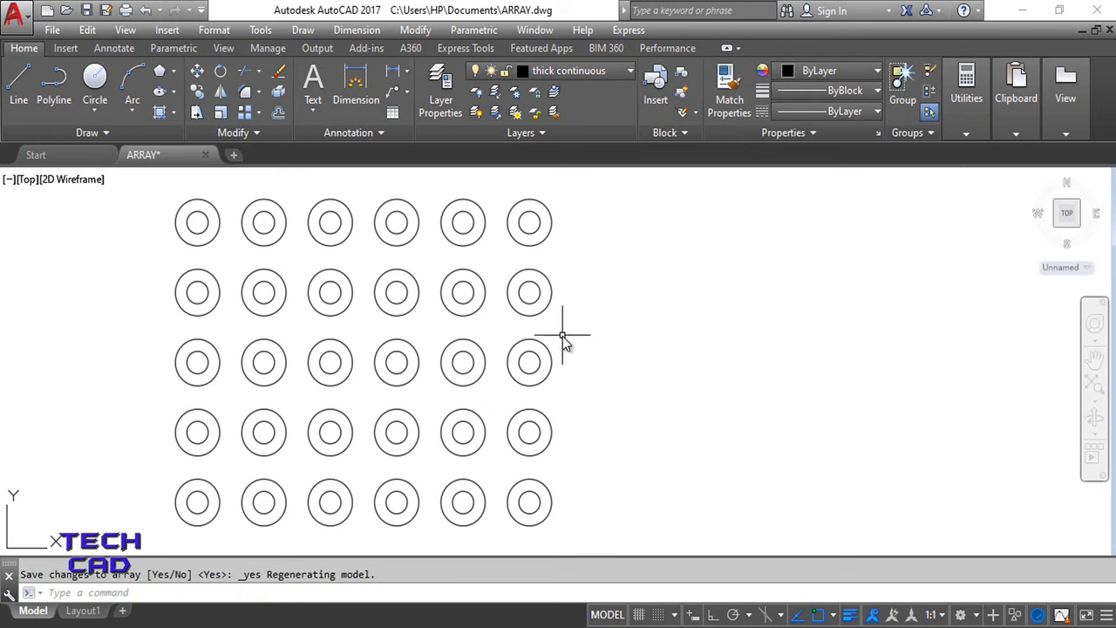
Select the ring array and close the array editor
left_click(578, 245)
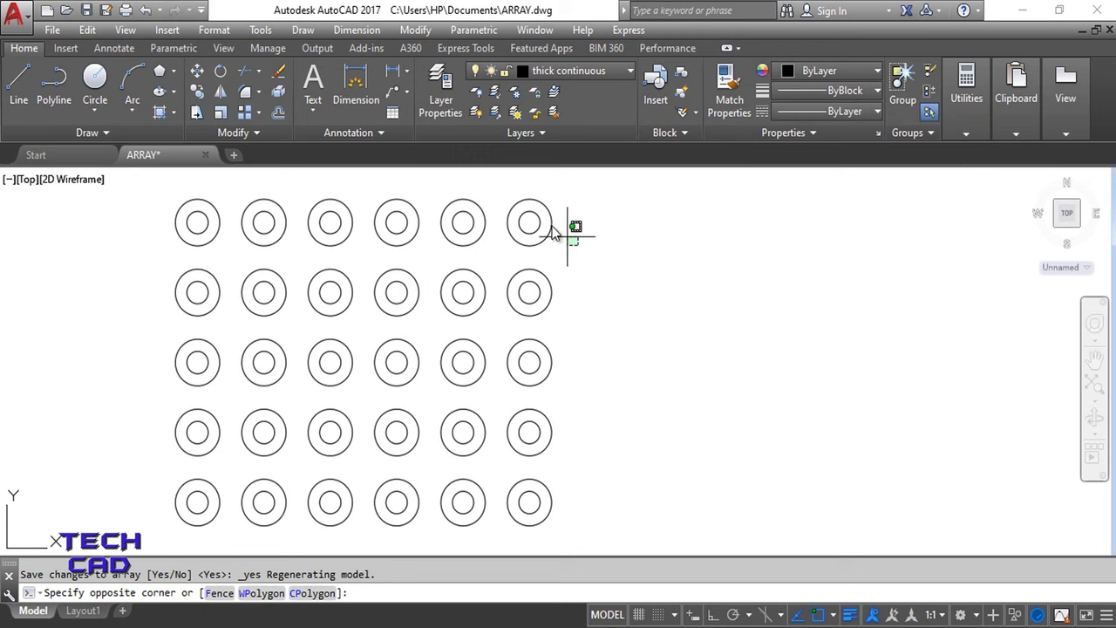
left_click(513, 197)
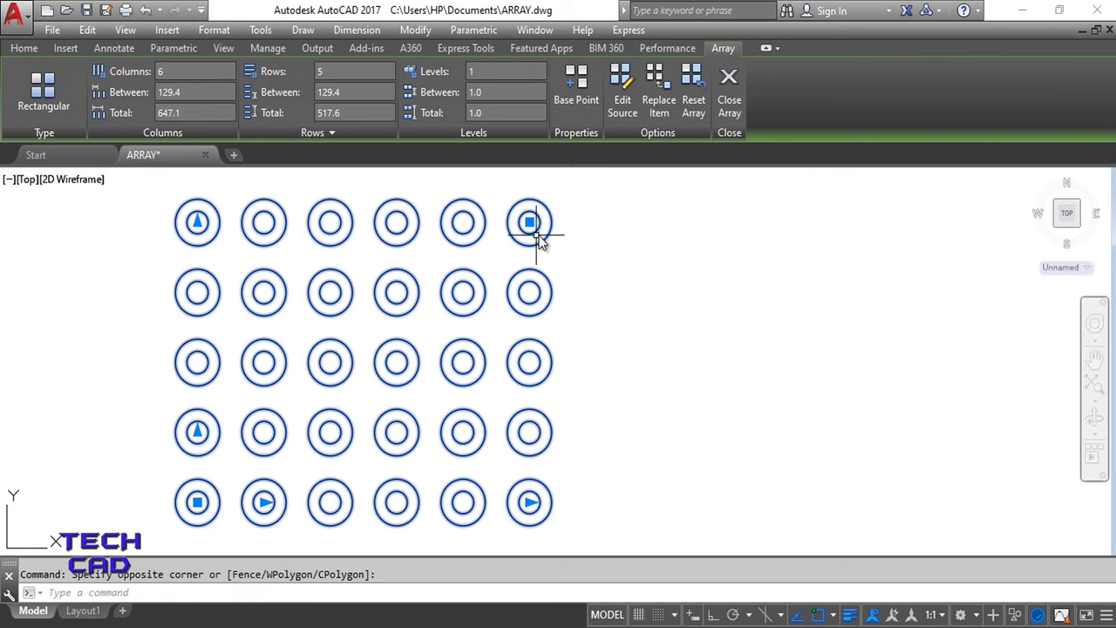
left_click(729, 83)
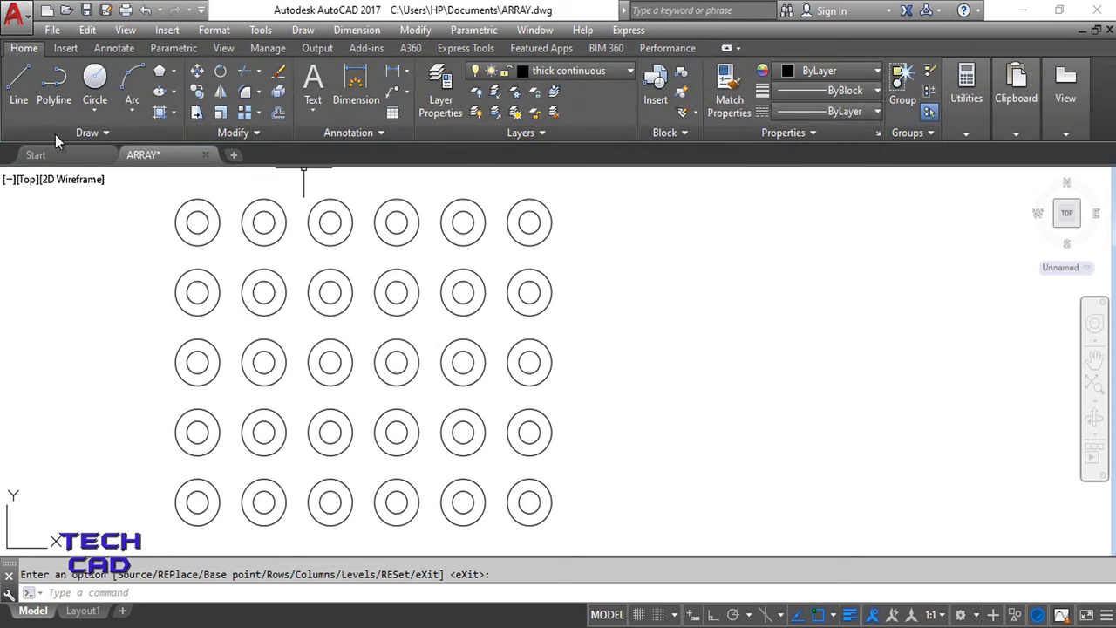
Draw a 5-sided polygon by edge to the right of the array
left_click(159, 71)
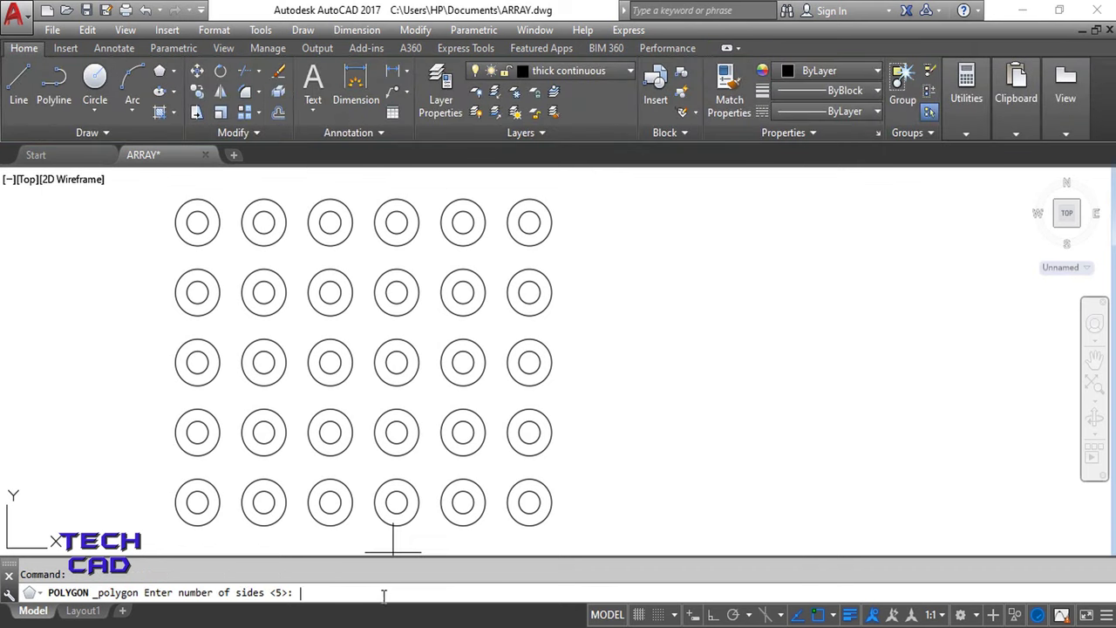
type("5")
key("Return")
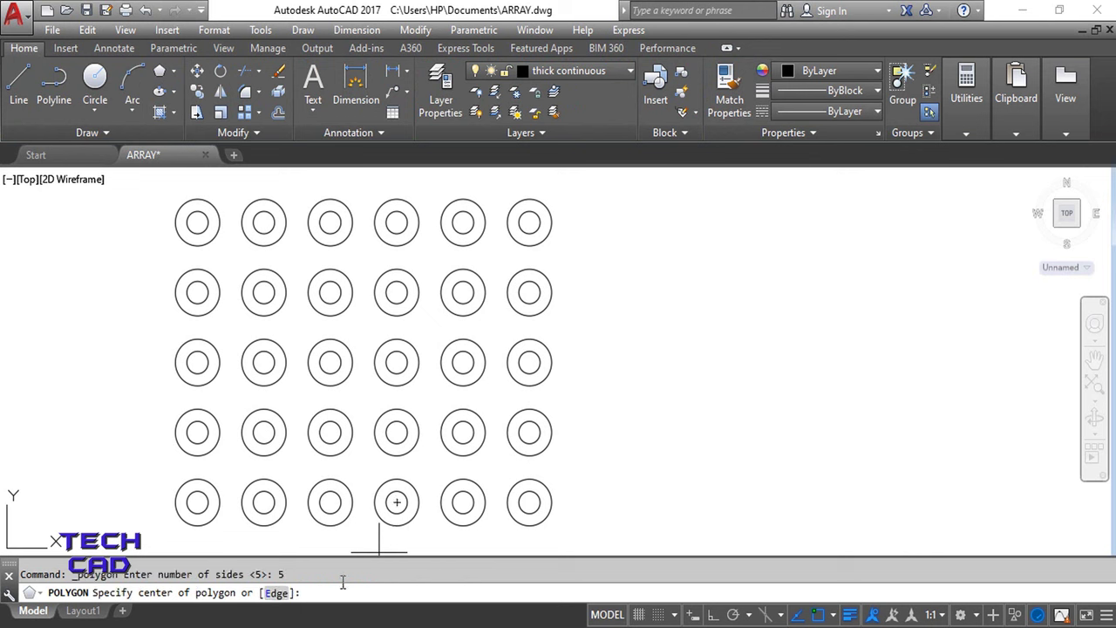
left_click(267, 595)
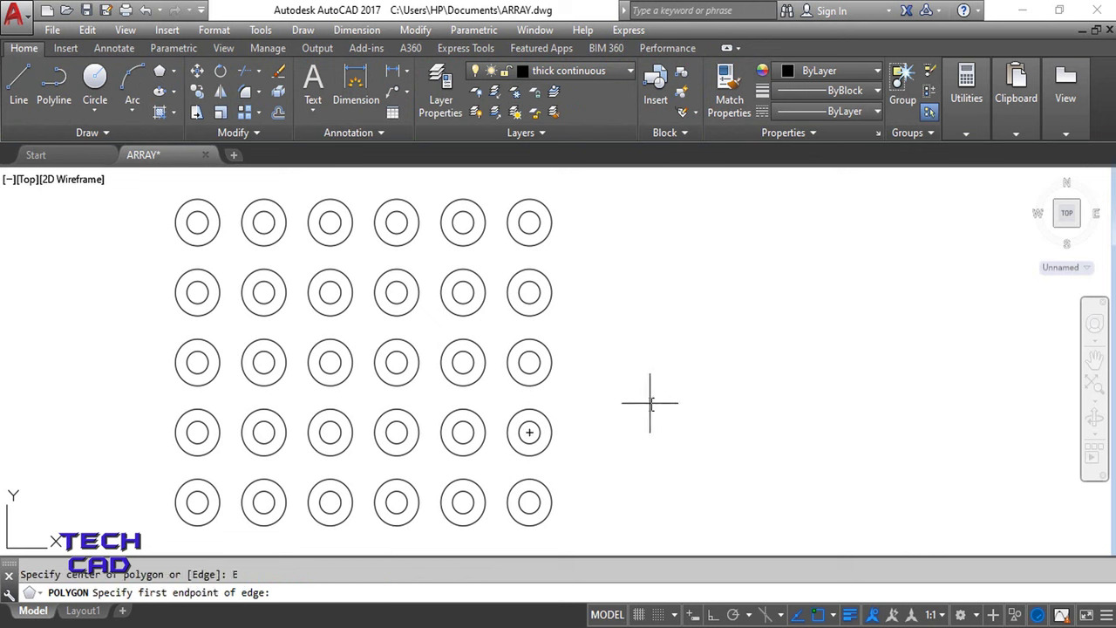
left_click(649, 402)
left_click(656, 419)
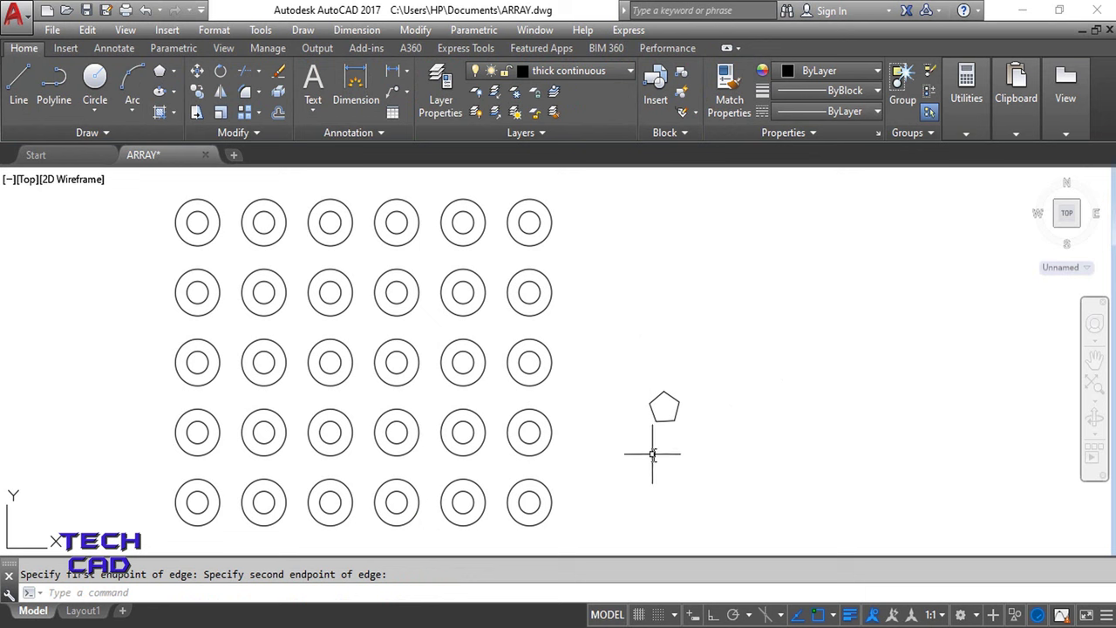
Replace every array ring with the pentagon, using its centre as base point
left_click(570, 224)
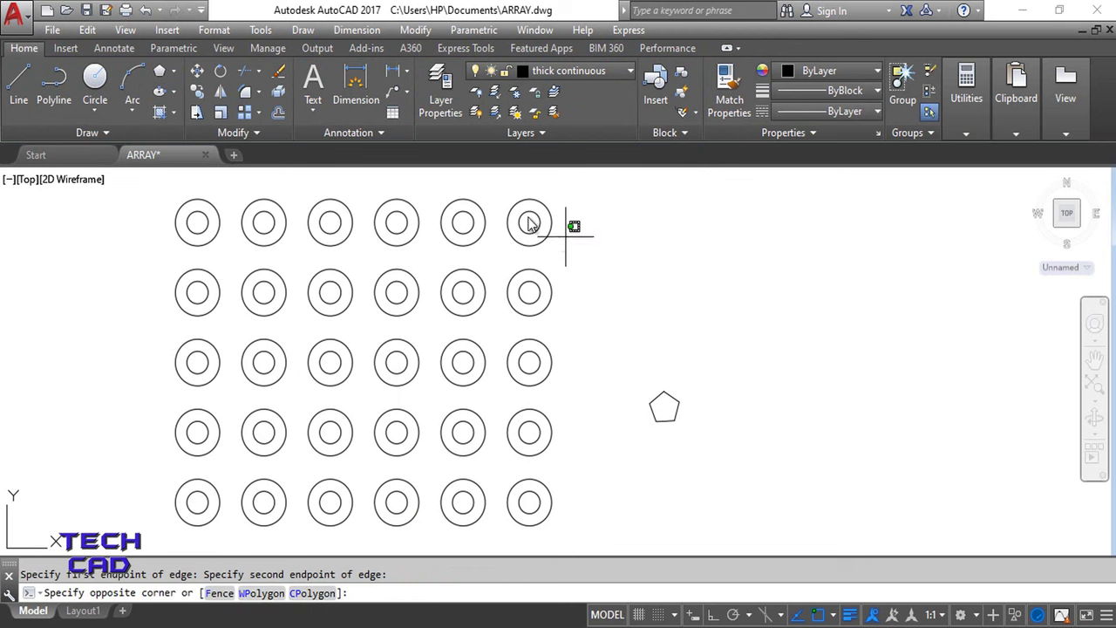
left_click(512, 206)
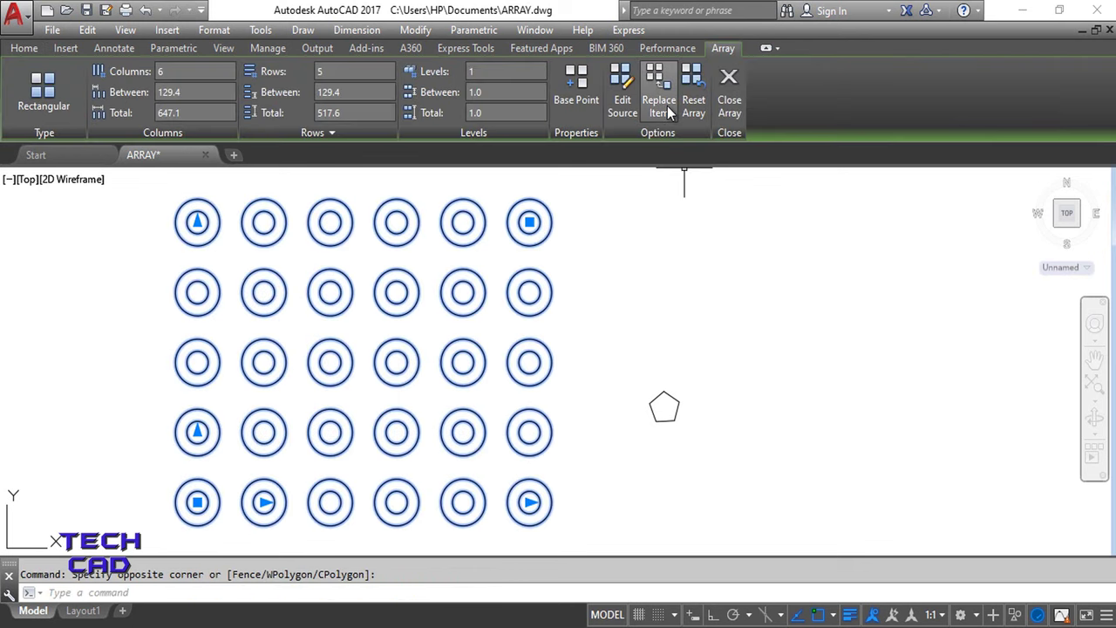
left_click(667, 106)
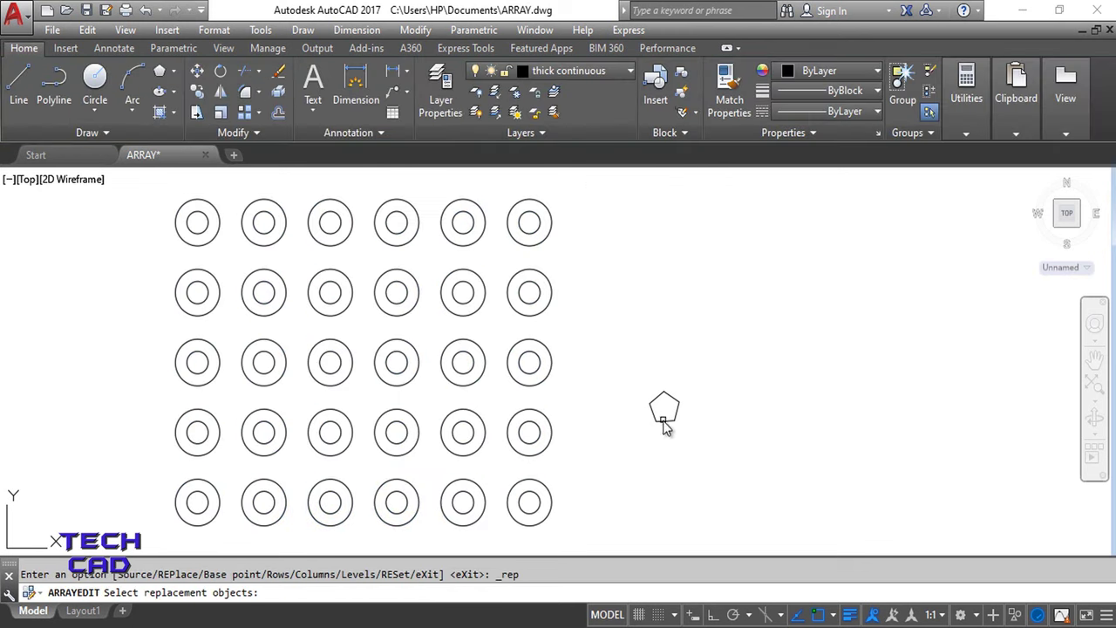
left_click(661, 421)
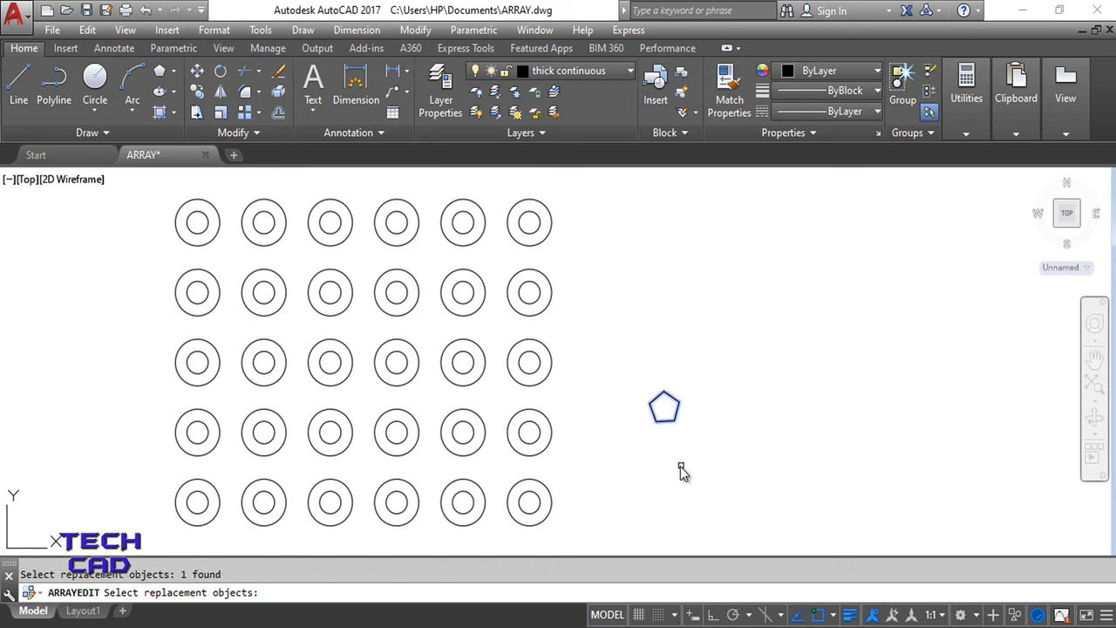
key("Return")
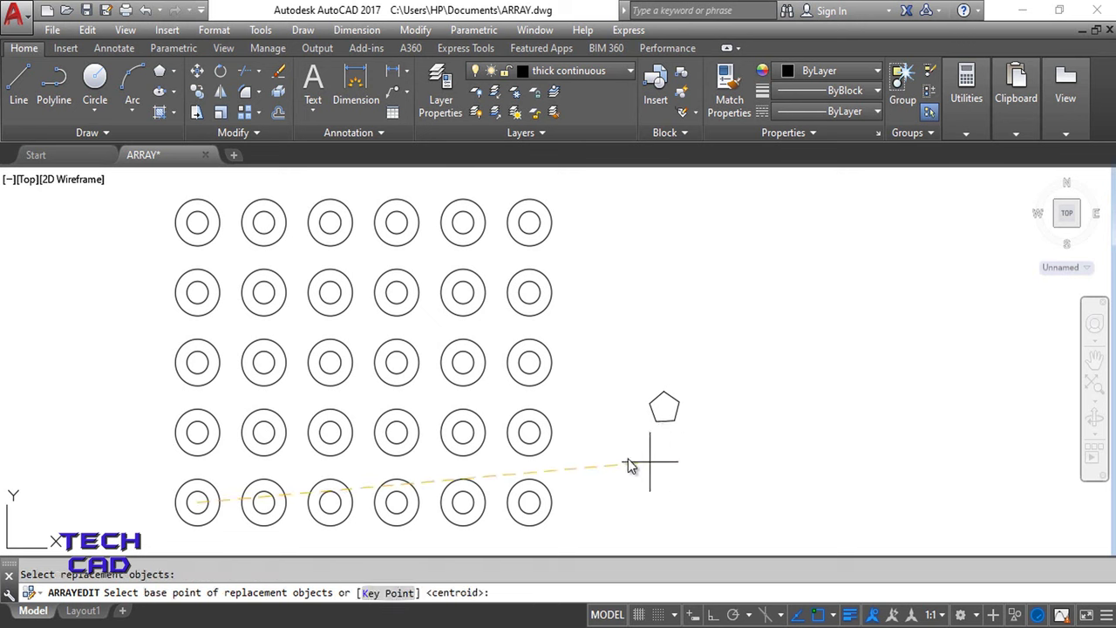
left_click(664, 408)
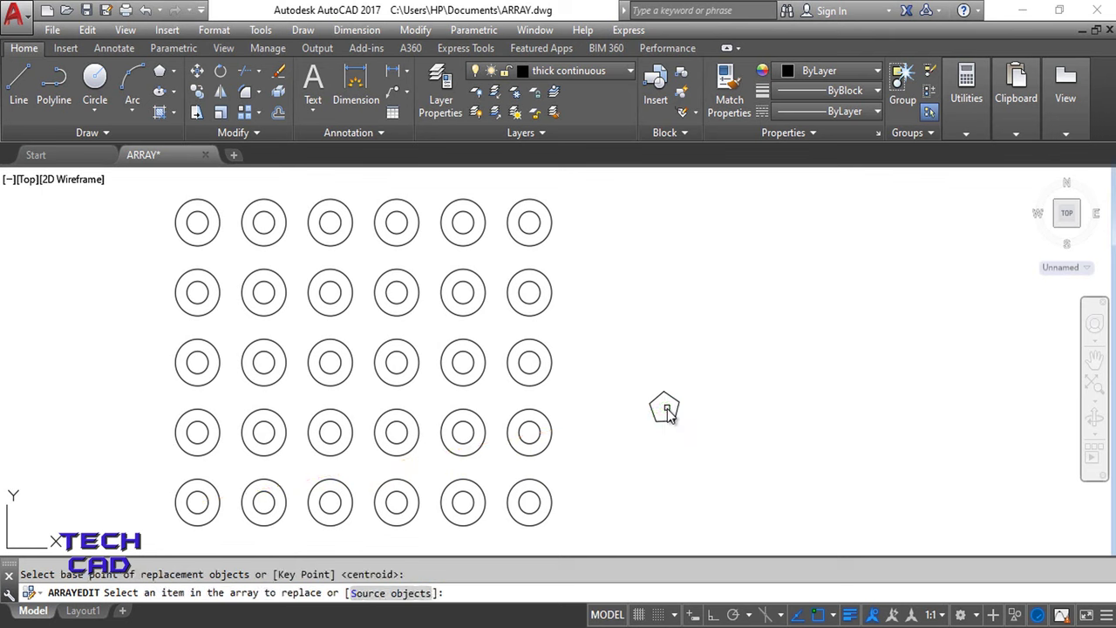
left_click(375, 595)
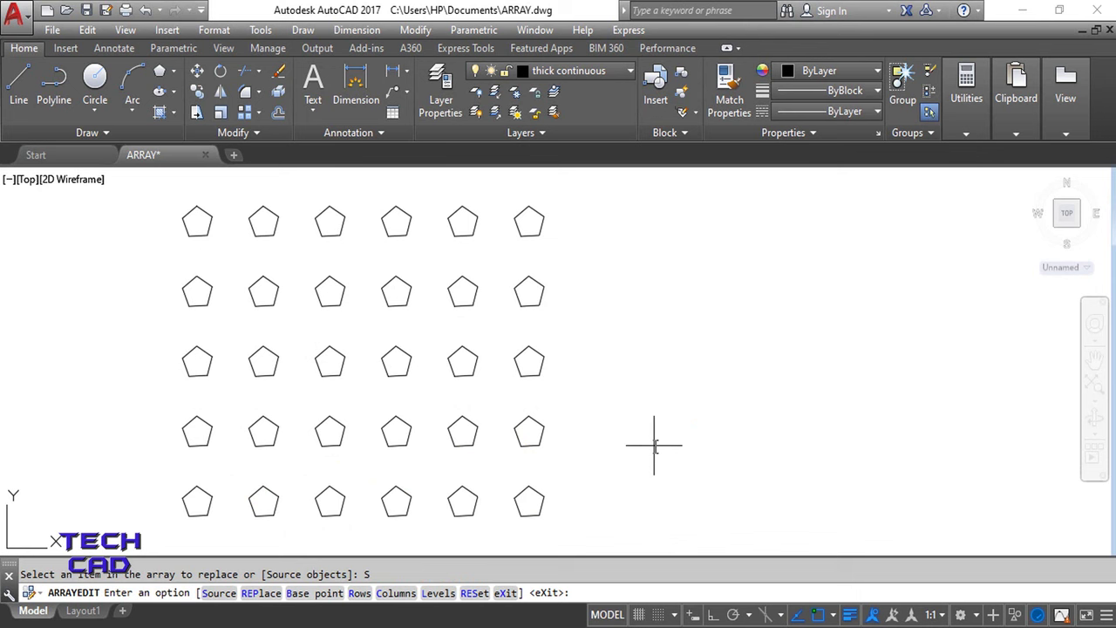
key("Return")
left_click(604, 529)
Delete the pentagon array and draw a five-point wavy spline across the drawing
left_click(164, 187)
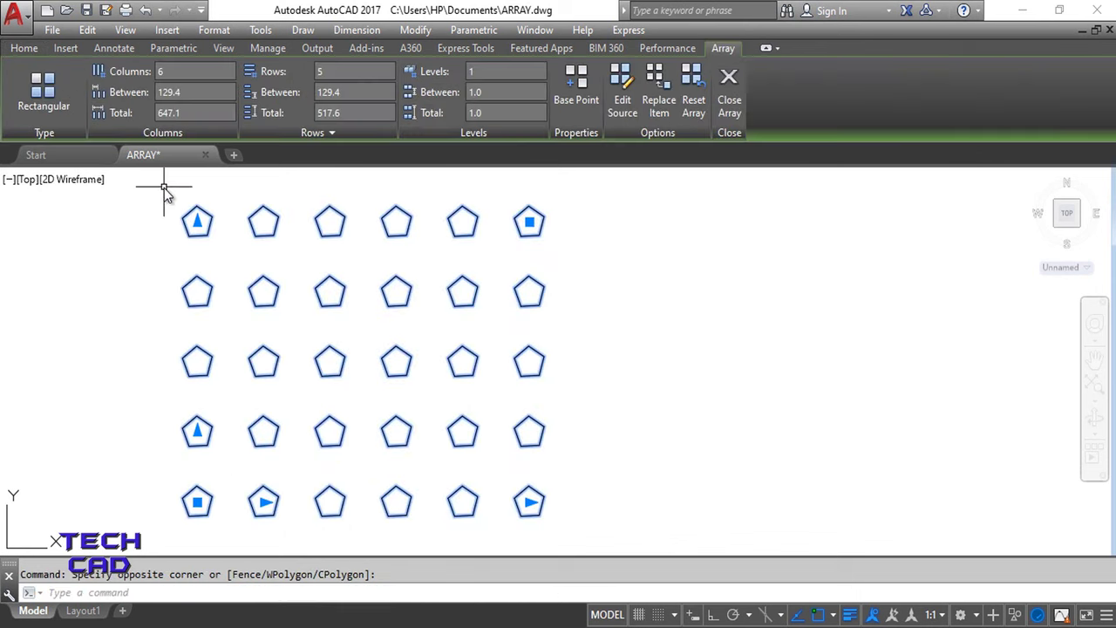
key("Delete")
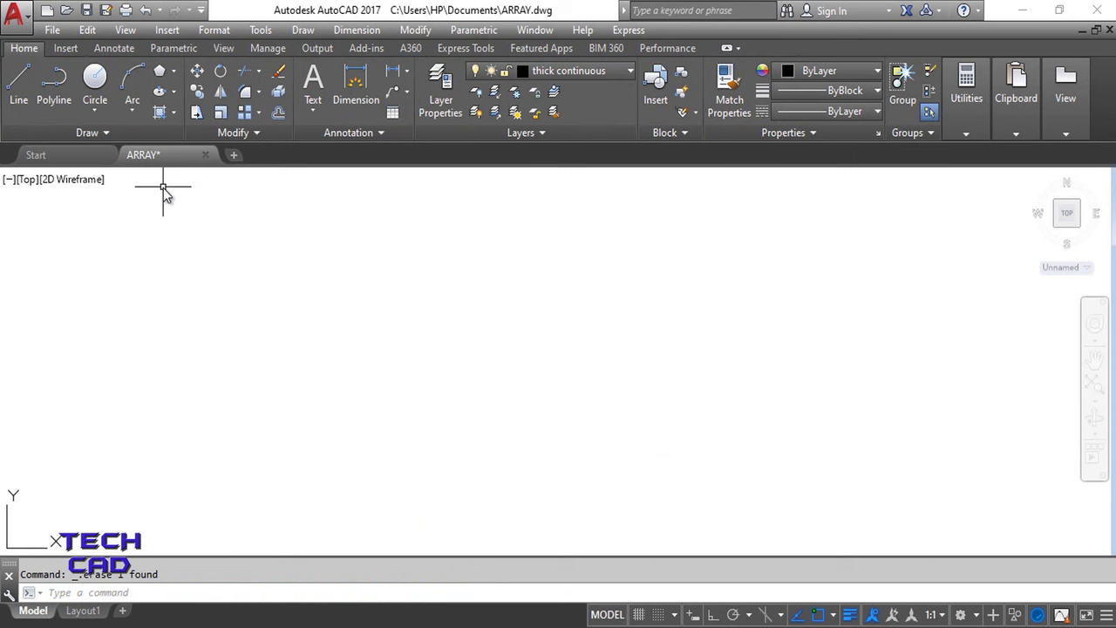
left_click(258, 113)
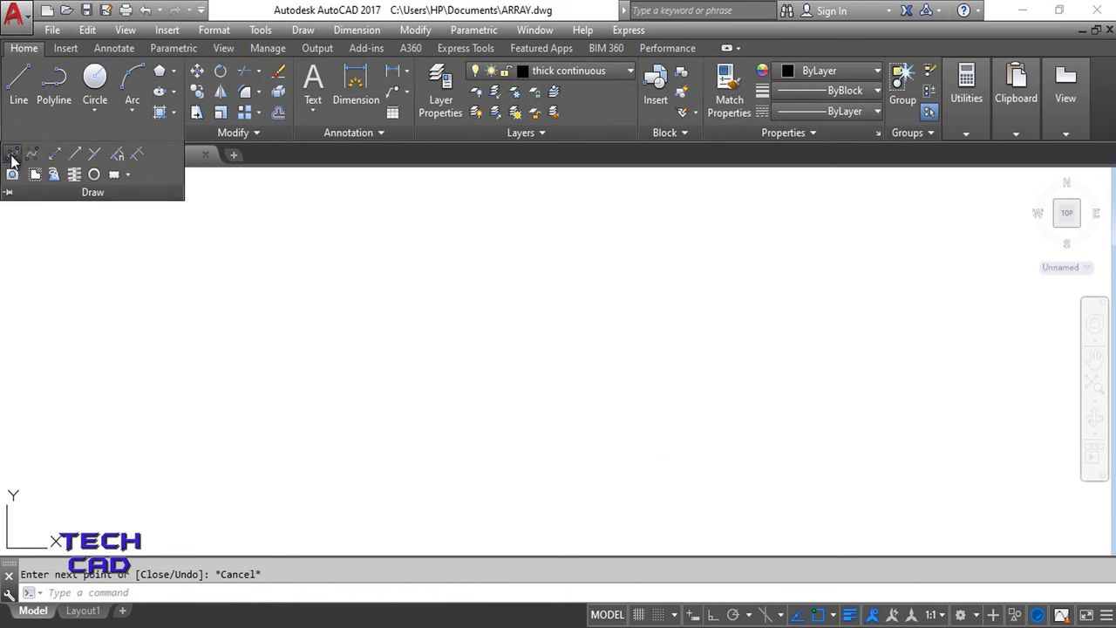
left_click(11, 157)
left_click(200, 348)
left_click(315, 467)
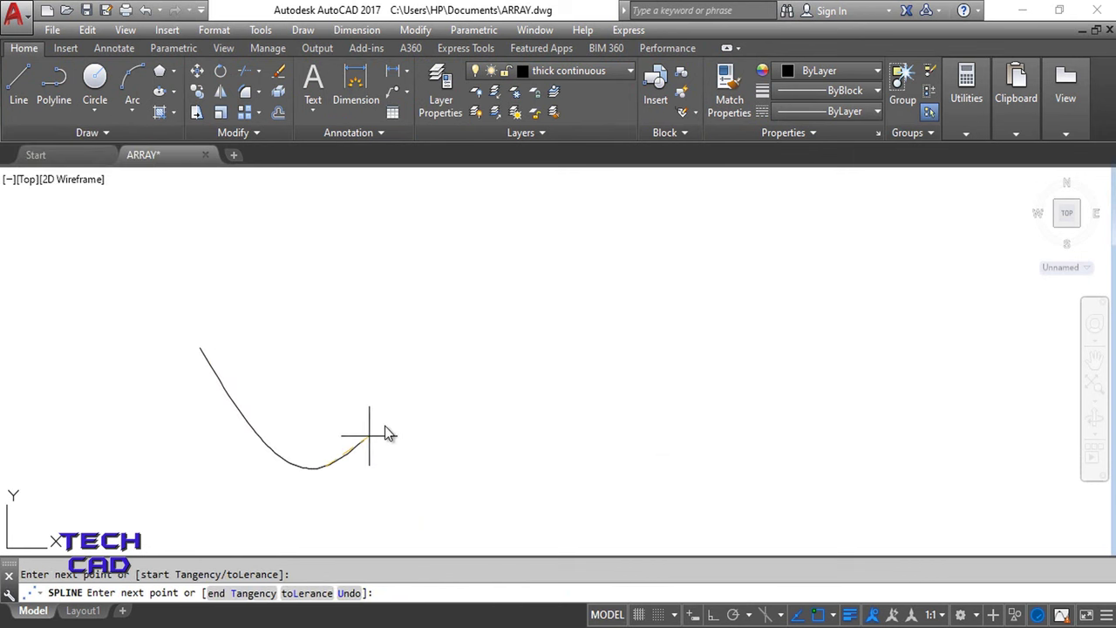
left_click(498, 312)
left_click(772, 436)
left_click(913, 264)
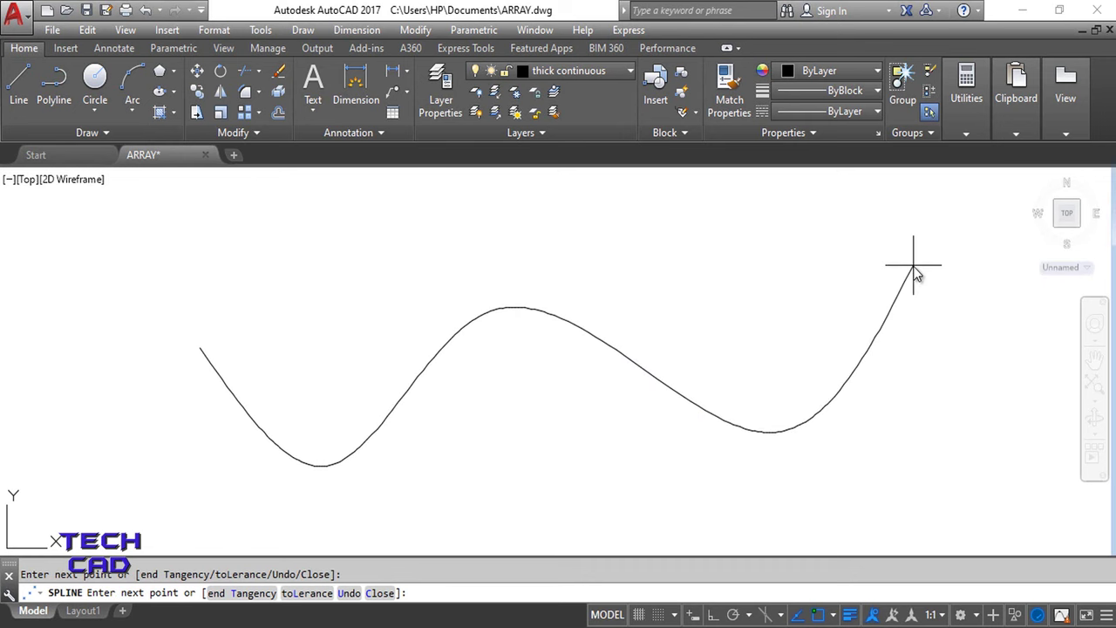
key("Return")
Draw a radius 20.7 circle centred on the spline's left endpoint
left_click(95, 83)
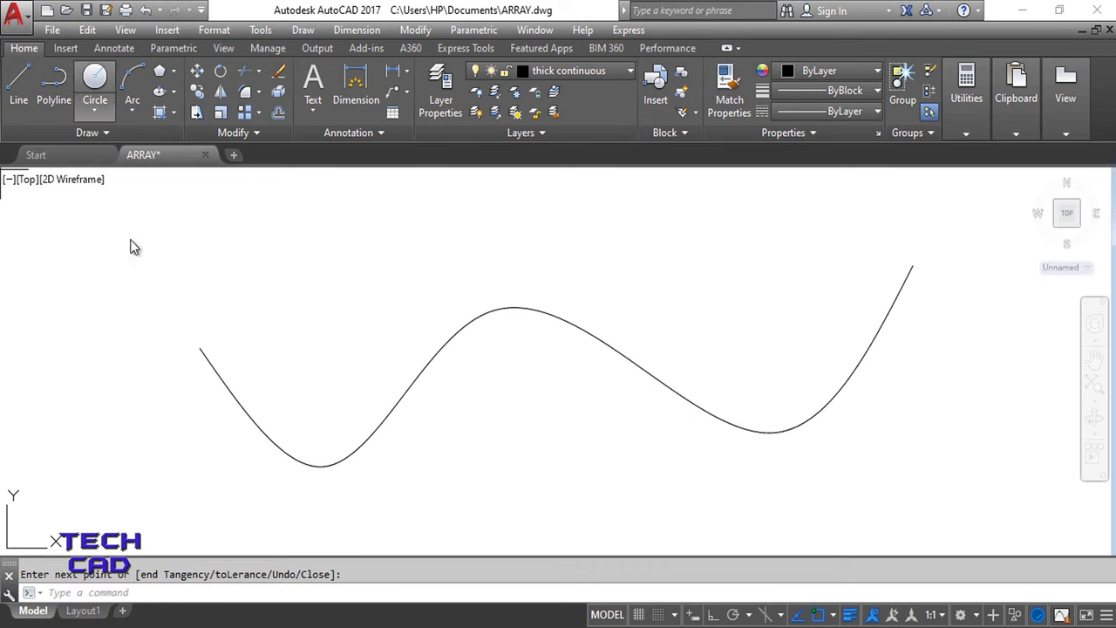
left_click(200, 348)
key("Return")
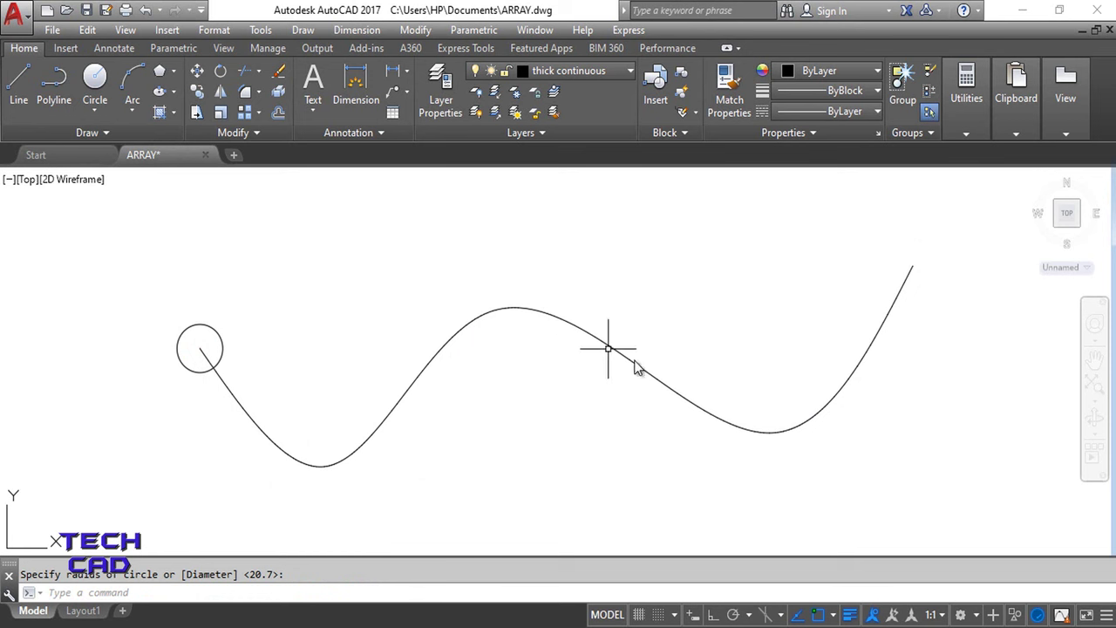
Path-array the circle along the spline, giving 14 circles spaced 133.7 apart
left_click(258, 119)
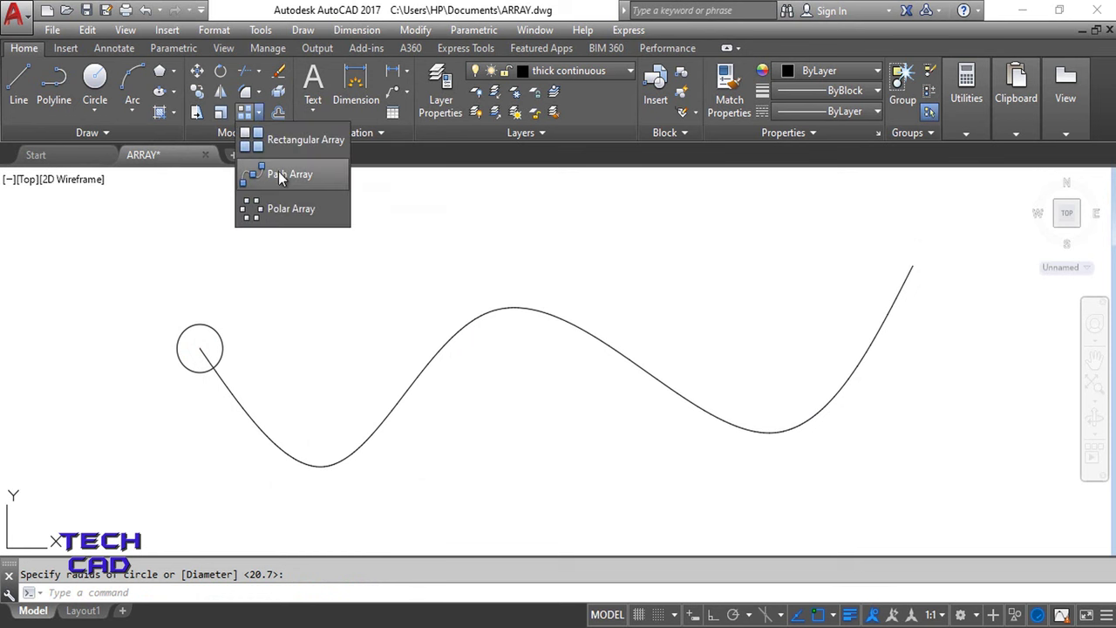
left_click(278, 171)
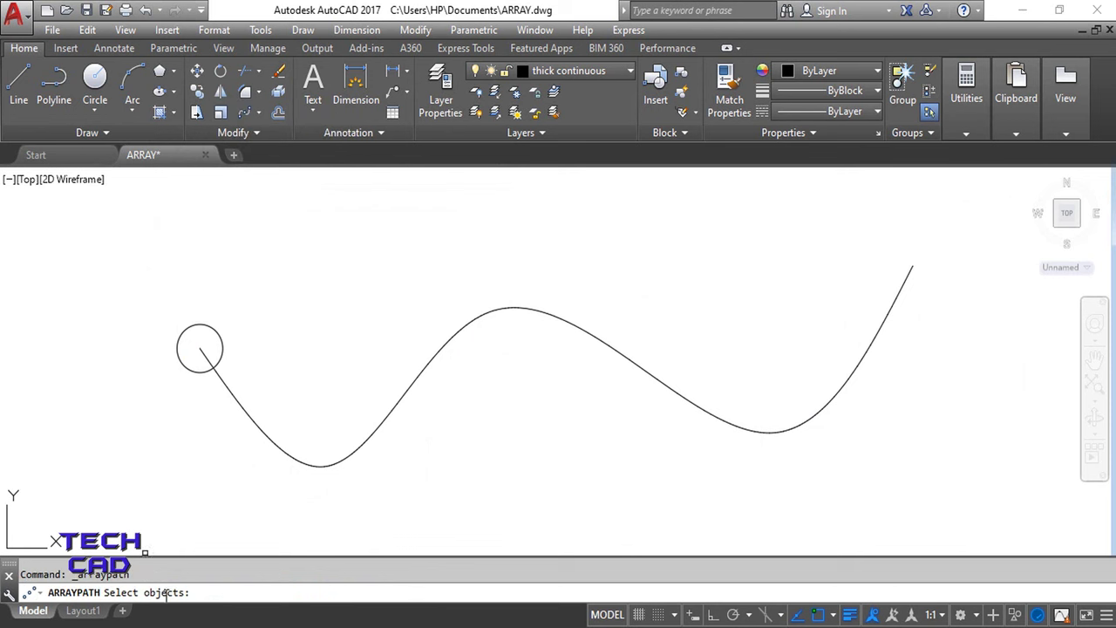
left_click(209, 328)
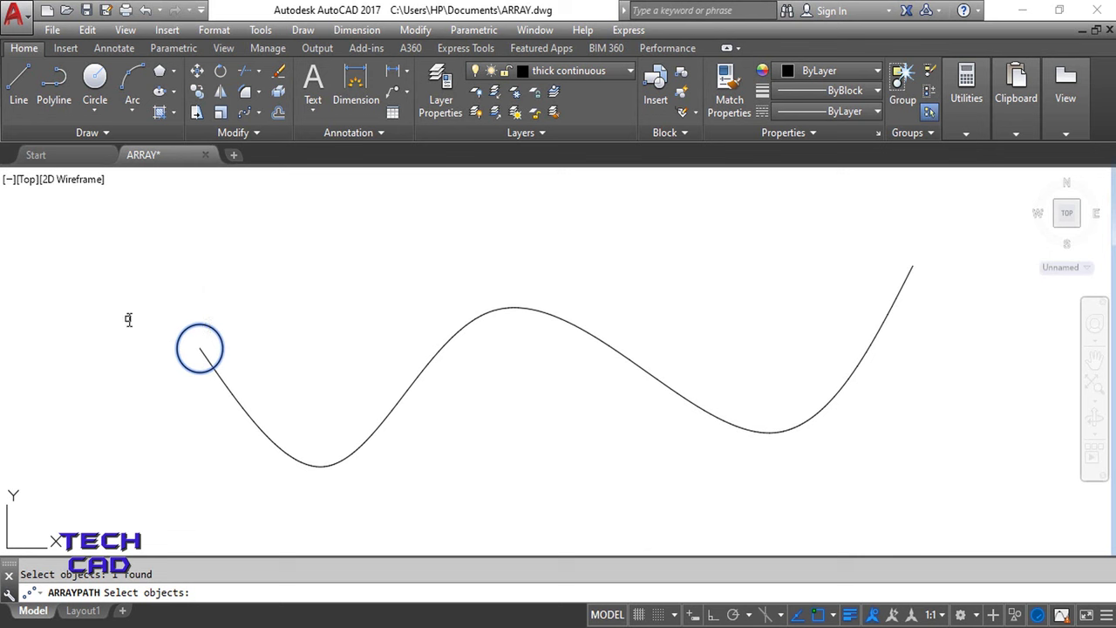
key("Return")
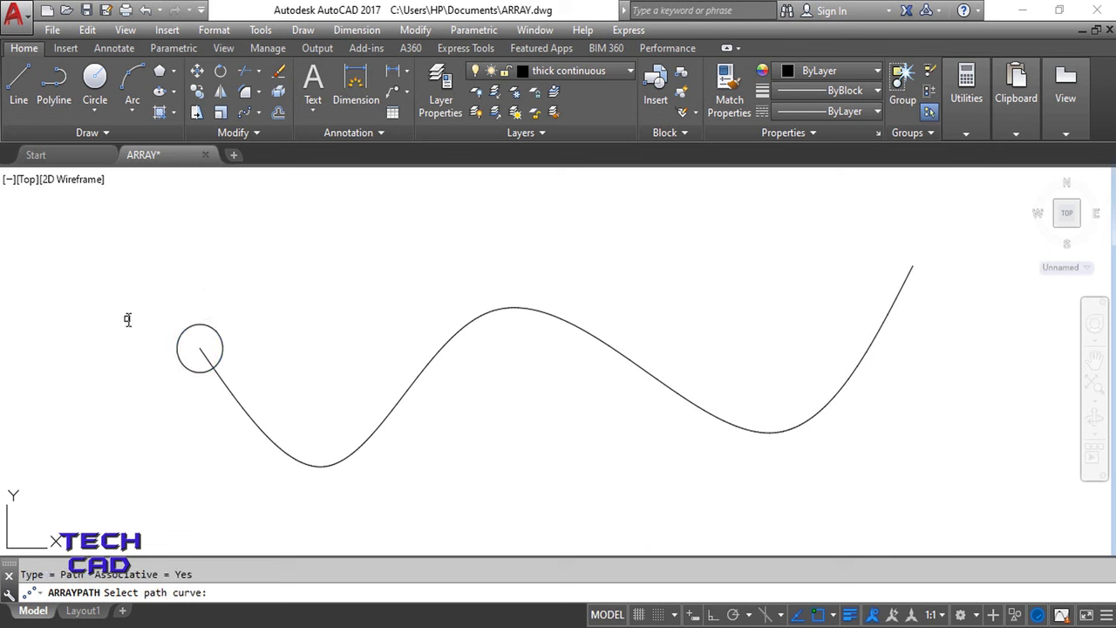
left_click(240, 405)
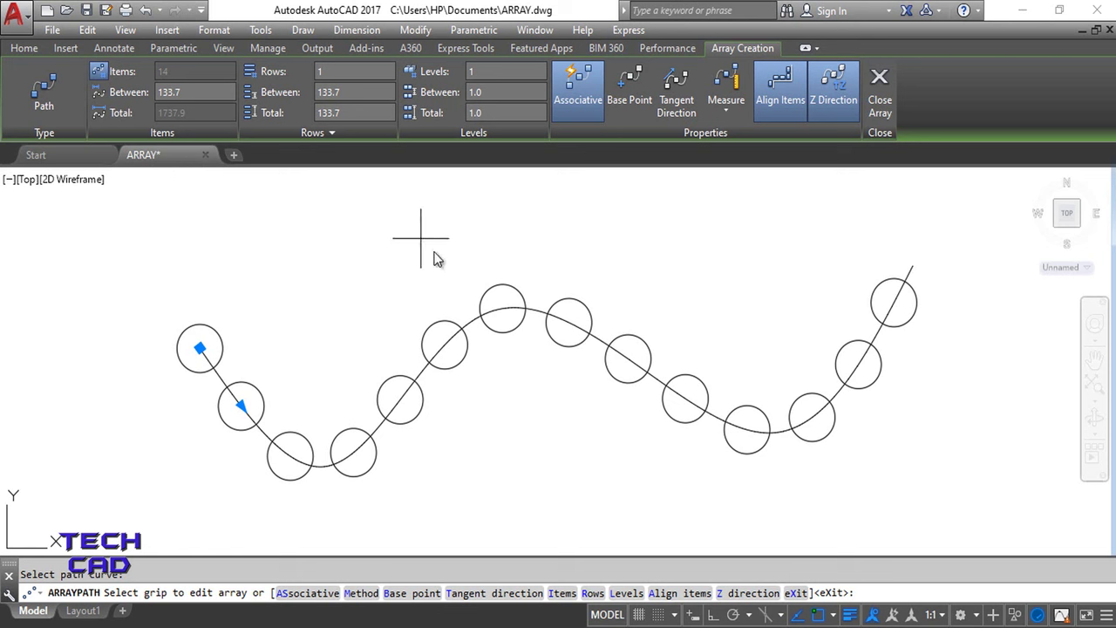
Finish the path array, then erase the array and the spline together
key("Return")
left_click(966, 497)
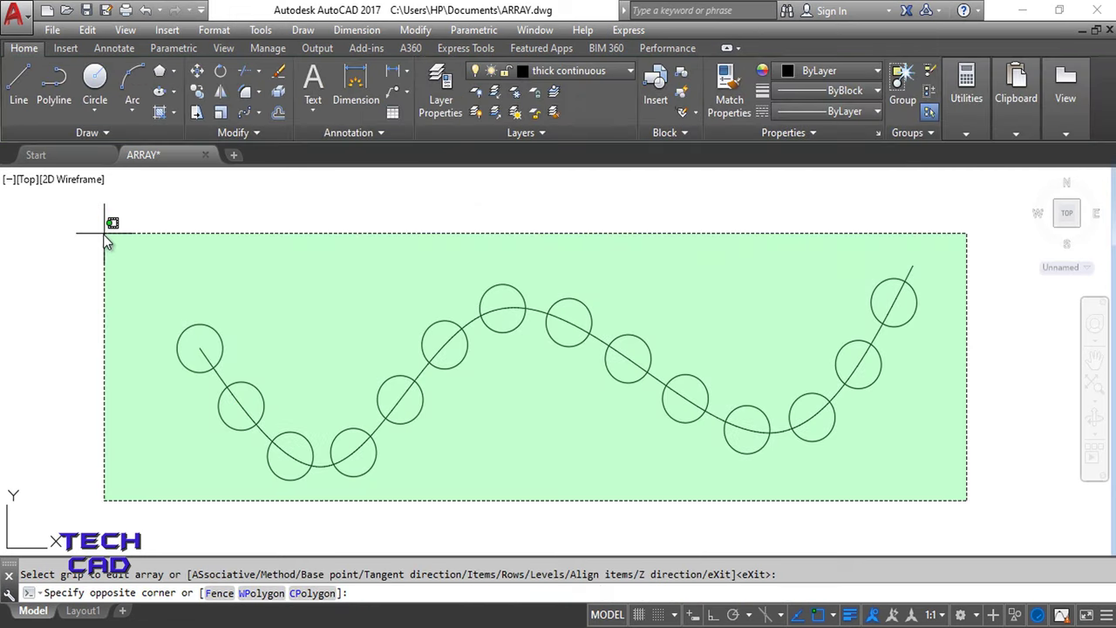
left_click(102, 233)
key("Delete")
Draw a large circle in the drawing area
left_click(259, 112)
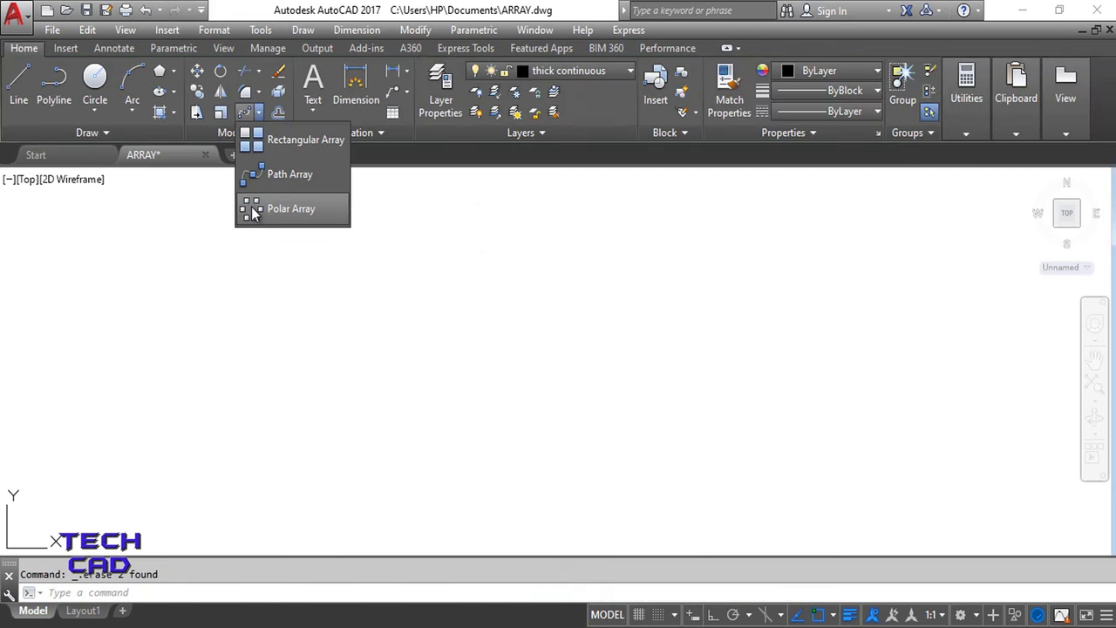
left_click(96, 79)
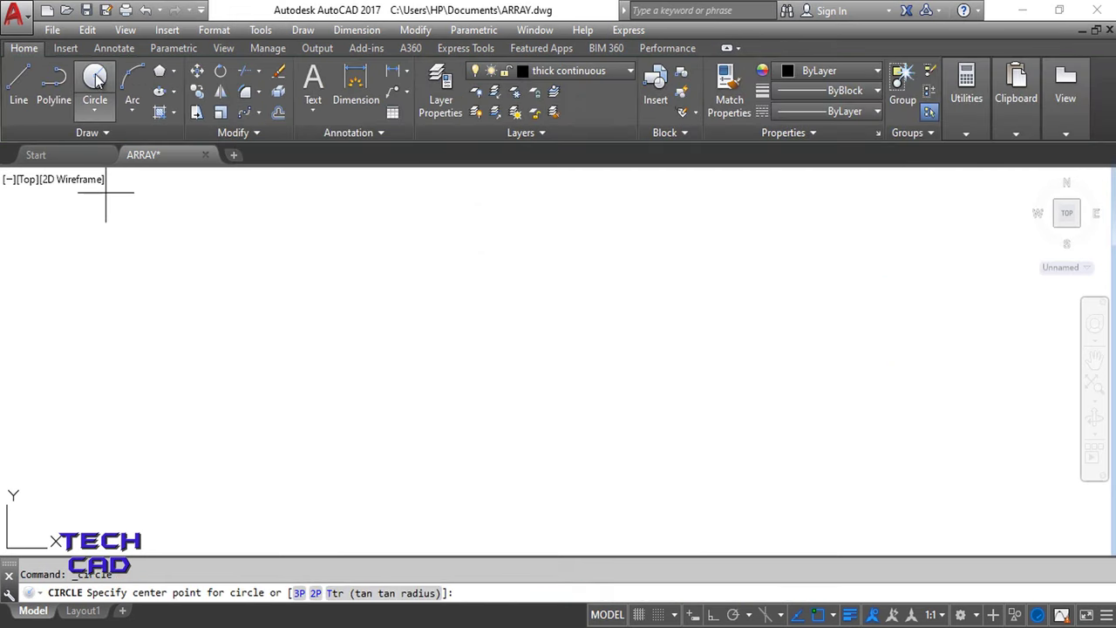
left_click(392, 366)
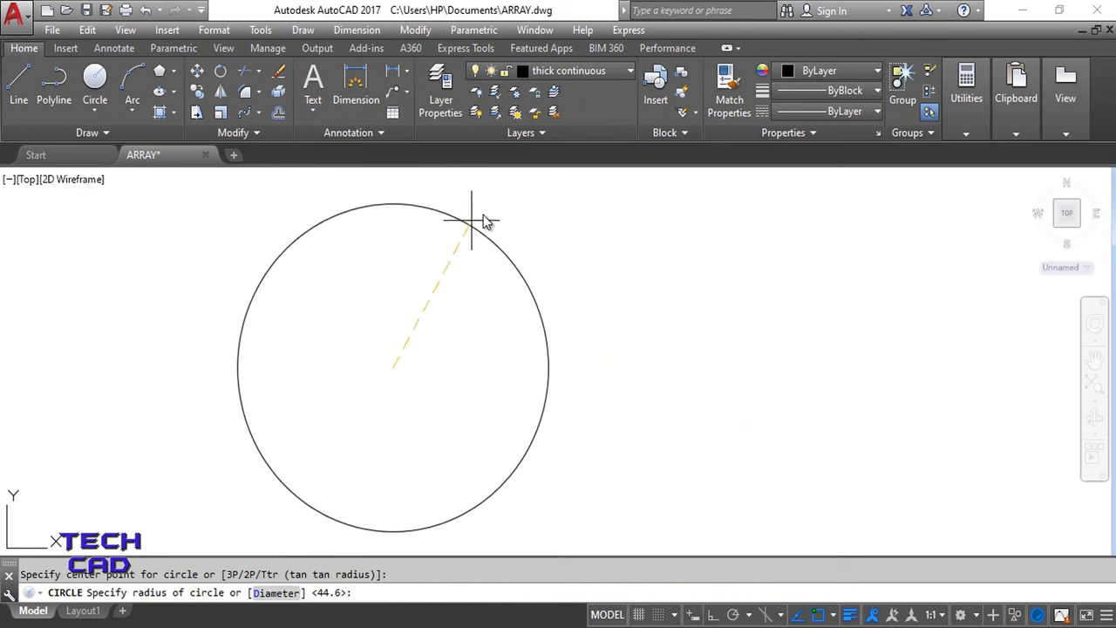
left_click(532, 280)
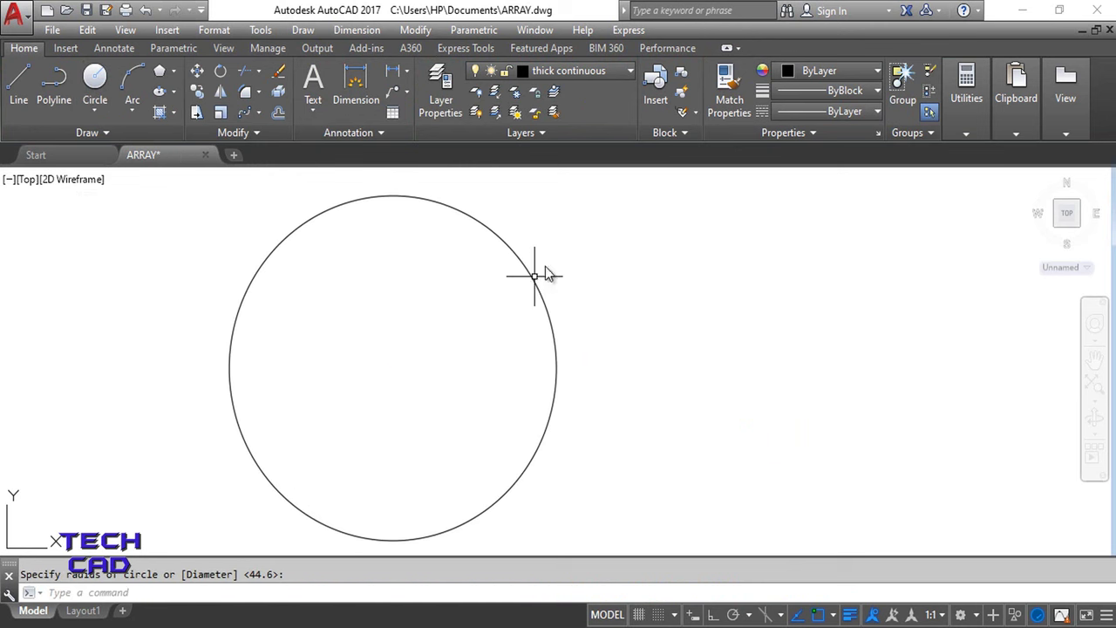
Draw a small circle centred on the large circle's top quadrant
left_click(94, 80)
left_click(393, 195)
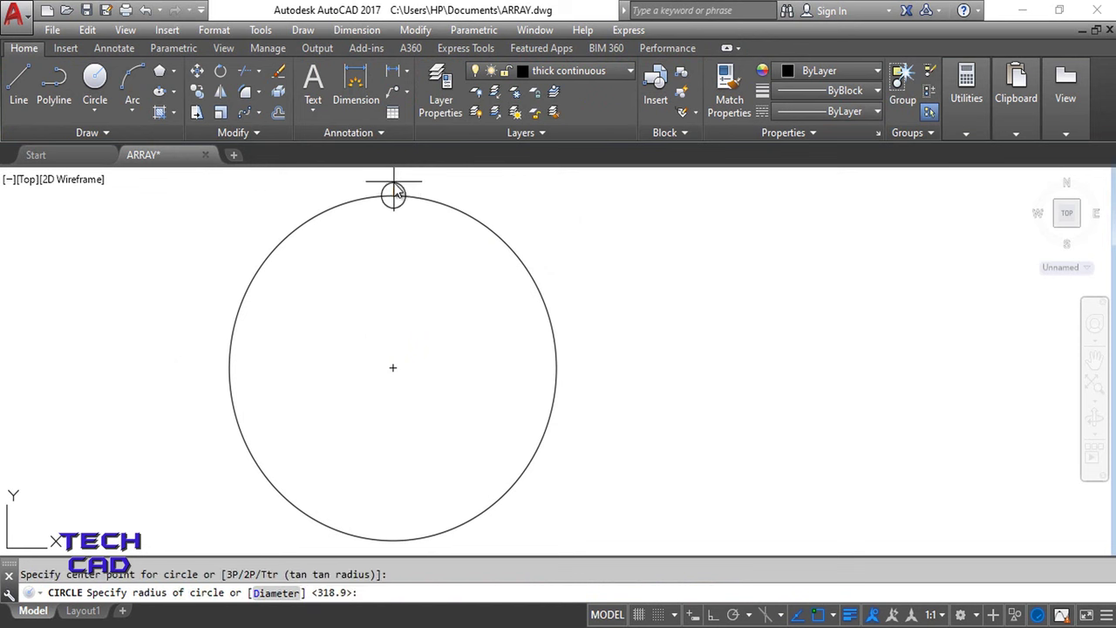
left_click(398, 177)
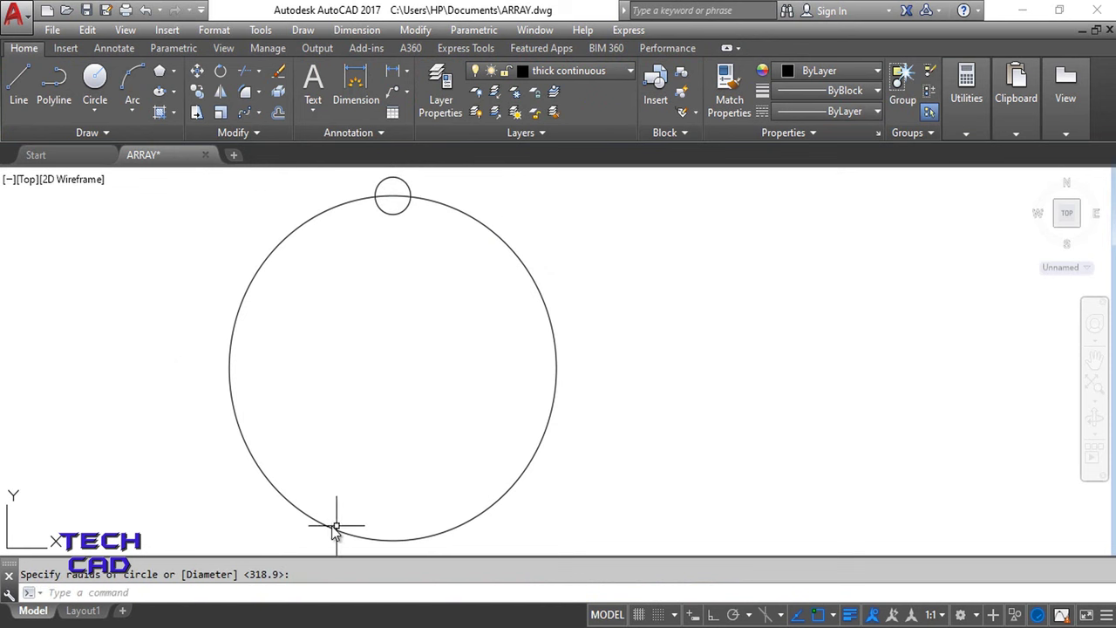
Polar-array the small top circle around the large circle's centre
left_click(258, 111)
left_click(262, 209)
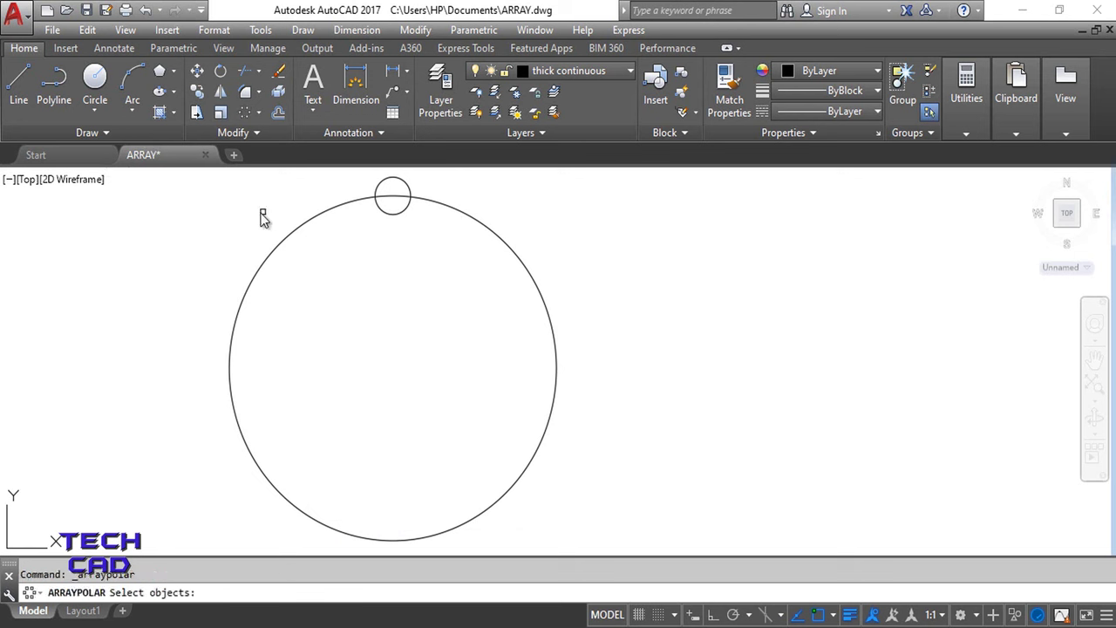
left_click(407, 187)
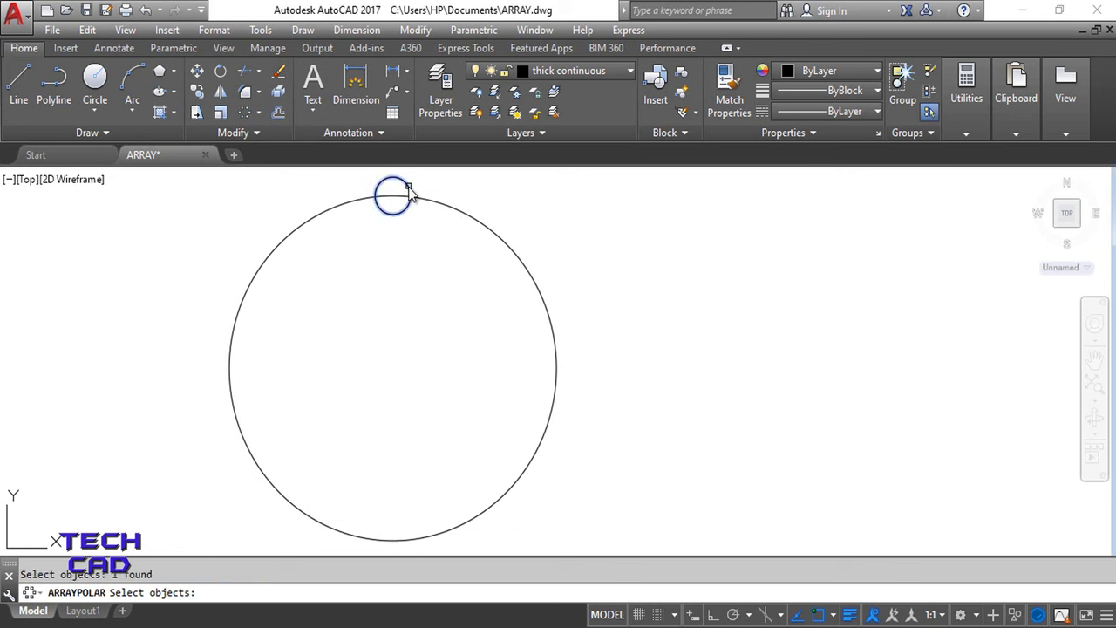
key("Return")
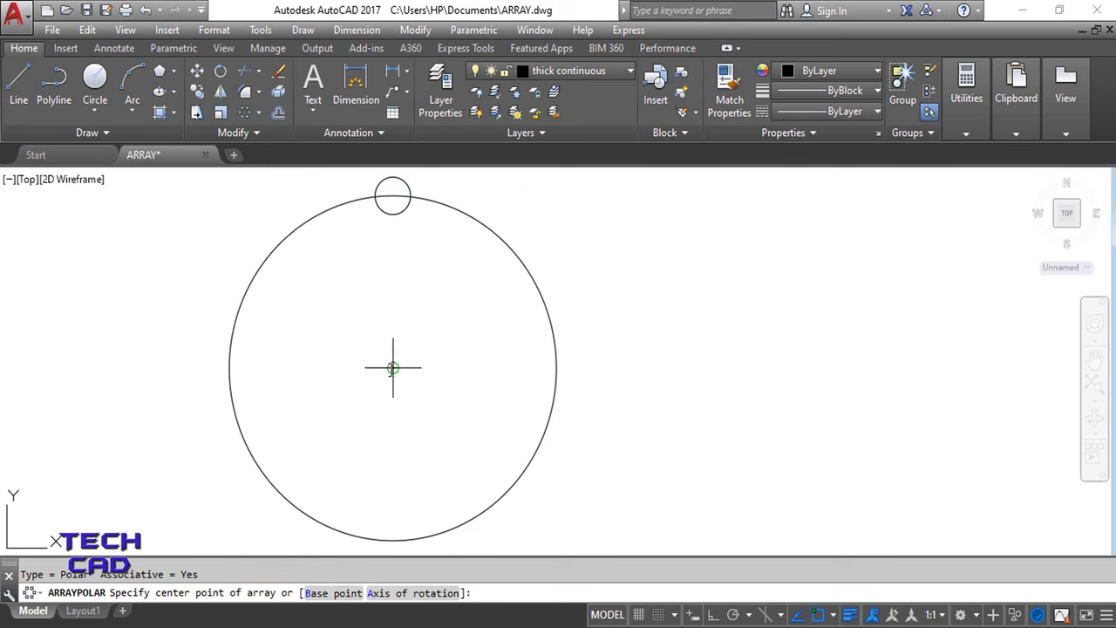
left_click(393, 367)
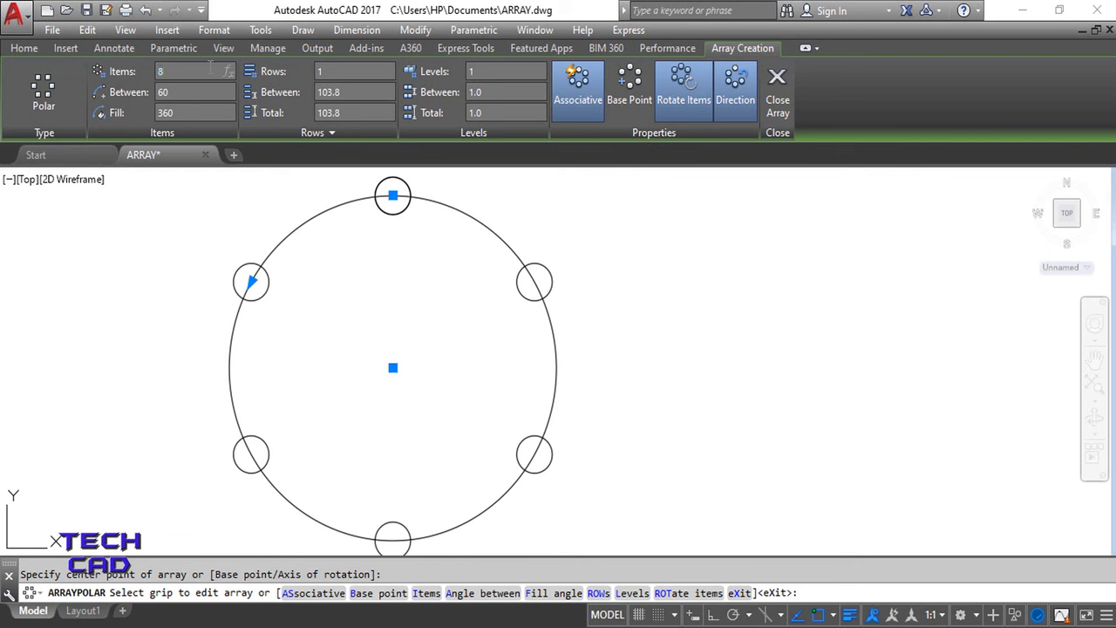
Give the polar array 8 items and 4 rows radiating outward
key("Return")
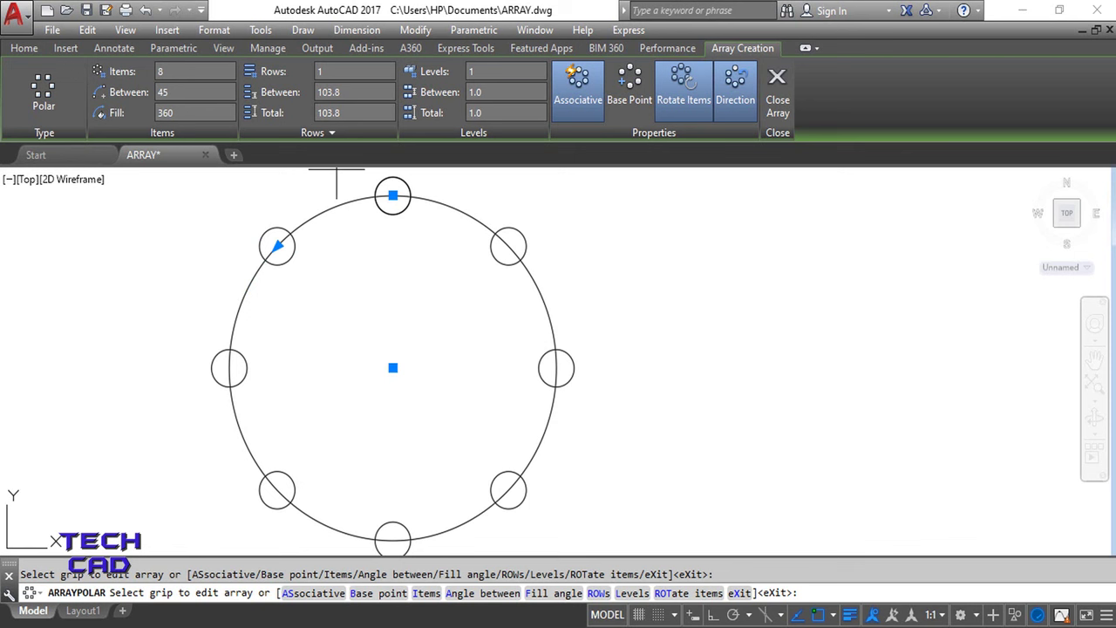
scroll(530, 287, "down", 2)
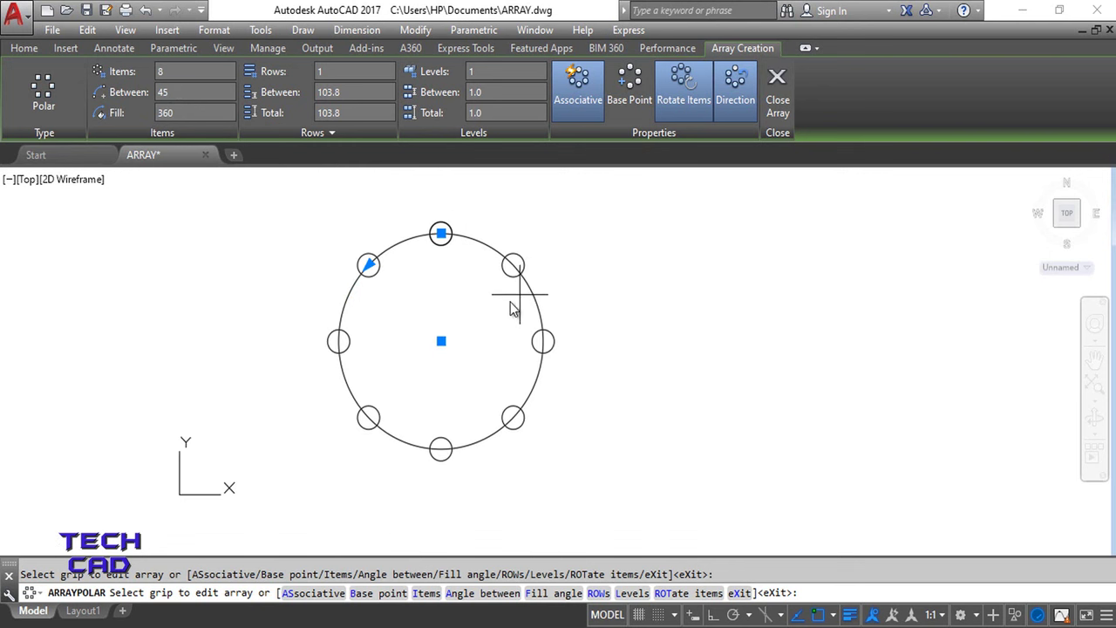
middle_click_drag(510, 304, 533, 323)
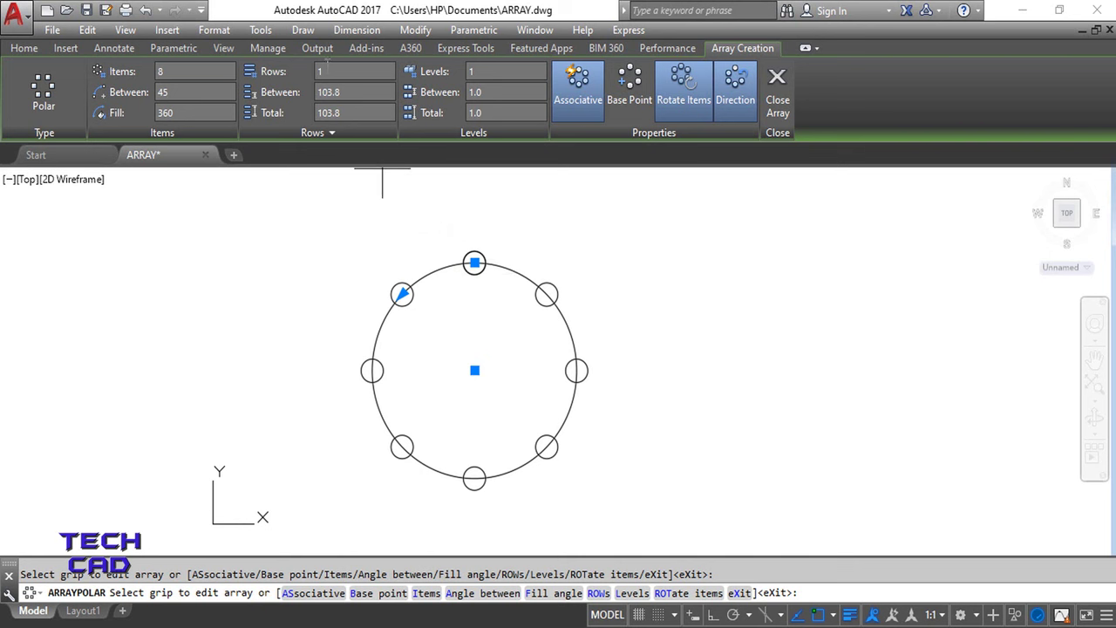
left_click(357, 70)
type("4")
key("Return")
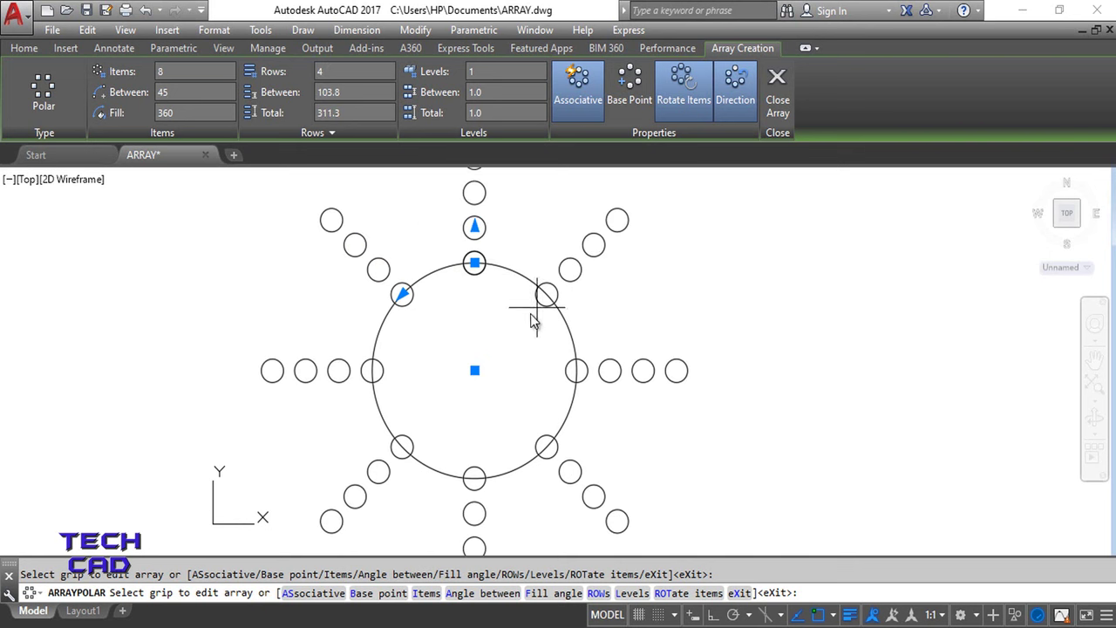